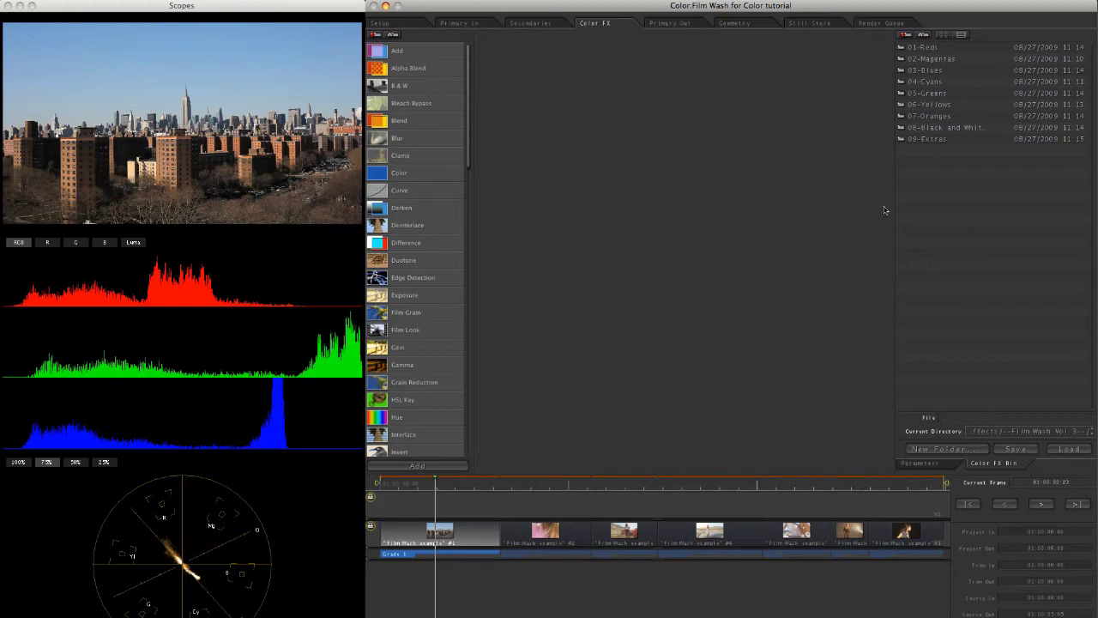
Step: Load the FW-Icy Cool effect from the 04-Cyans folder onto the first clip
{"action": "key", "text": "space"}
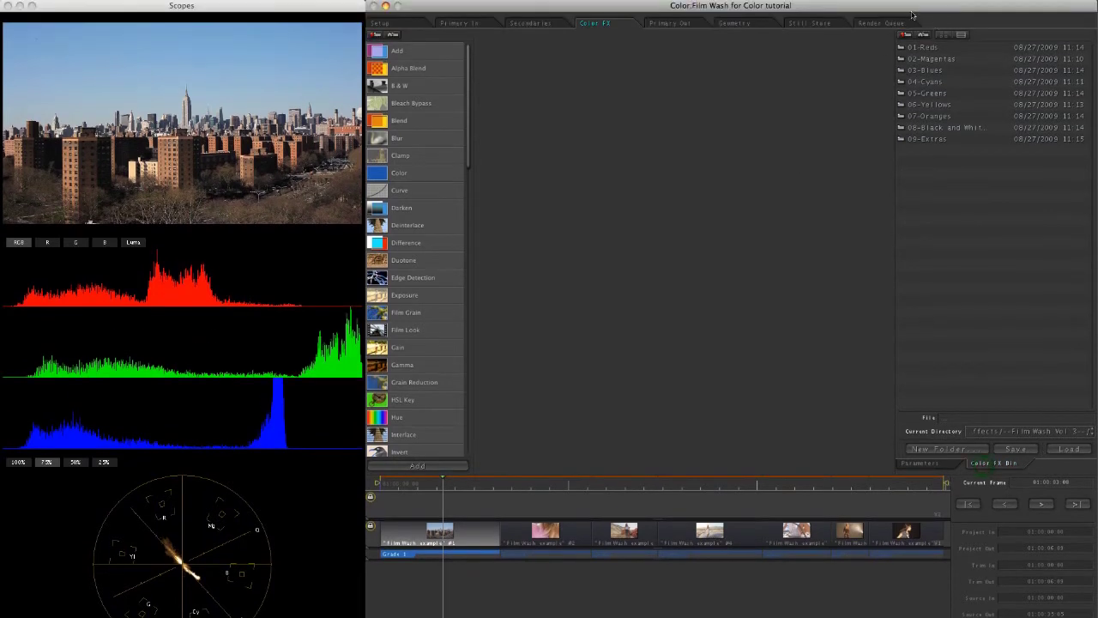
{"action": "double_click", "coordinate": [920, 82]}
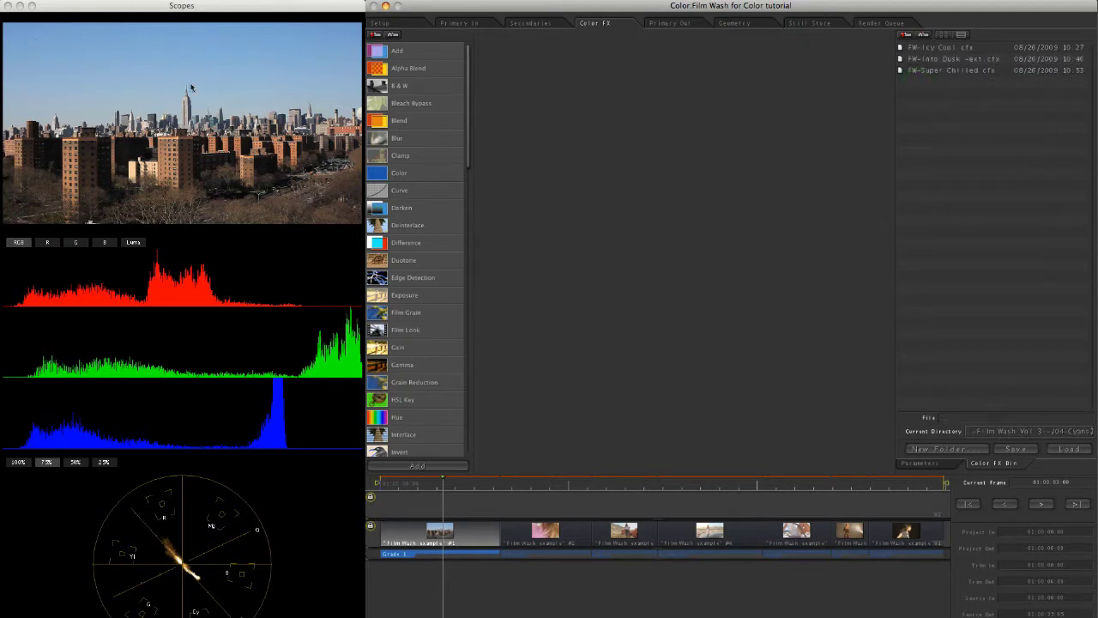
{"action": "double_click", "coordinate": [942, 48]}
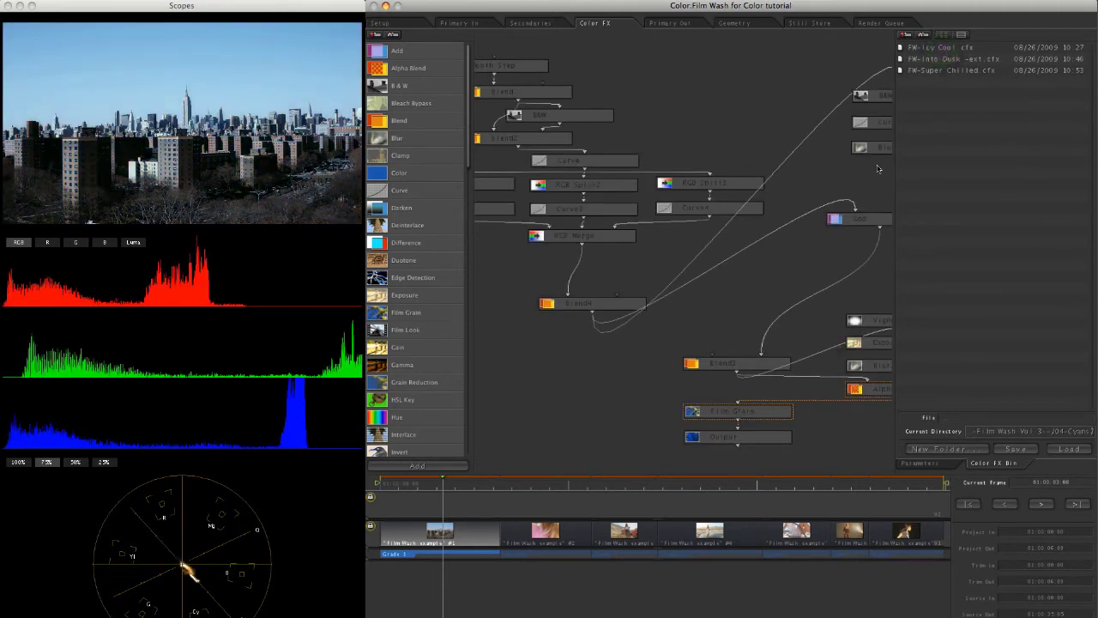
{"action": "left_click_drag", "start_coordinate": [661, 102], "coordinate": [600, 112]}
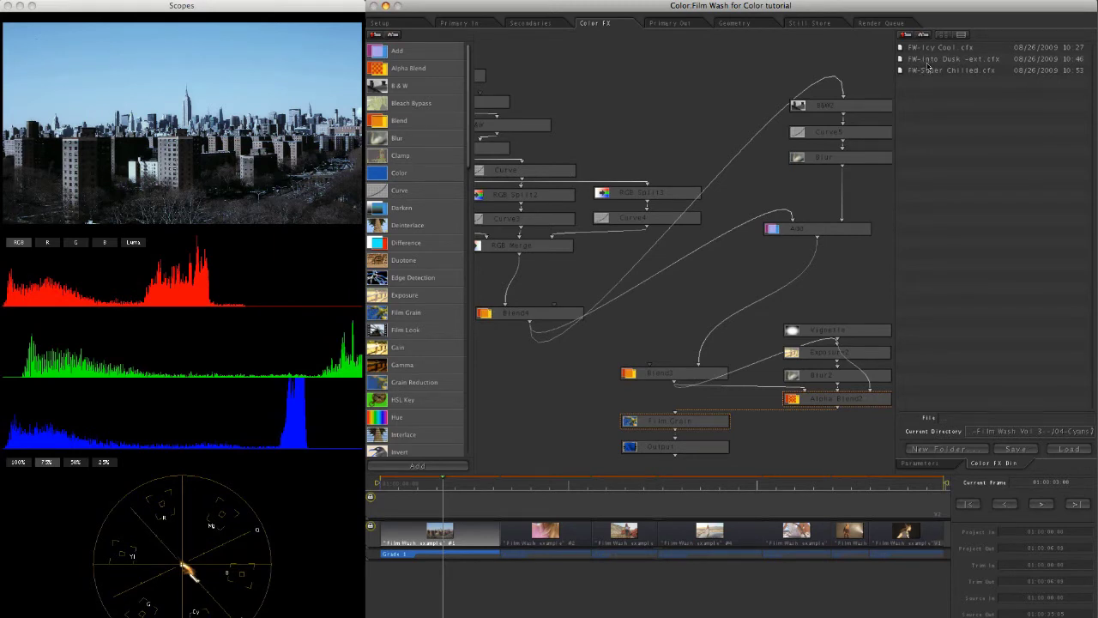
Step: Replace the first clip's effect with the FW-Into Dusk -ext preset and bring the end of its node tree into view
{"action": "double_click", "coordinate": [928, 71]}
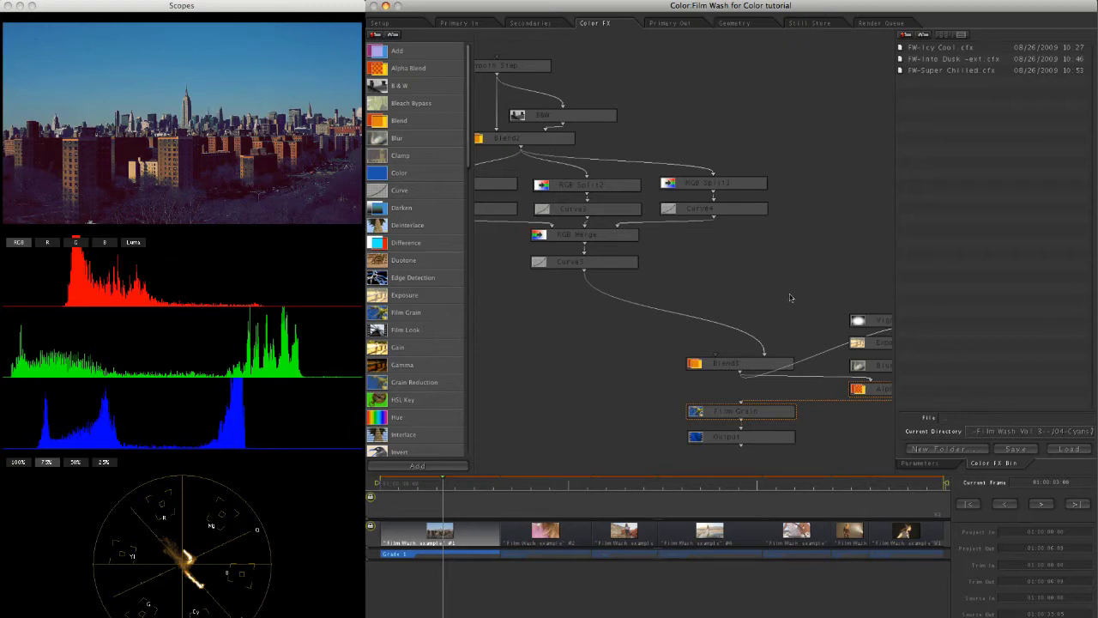
{"action": "left_click_drag", "start_coordinate": [786, 291], "coordinate": [654, 261]}
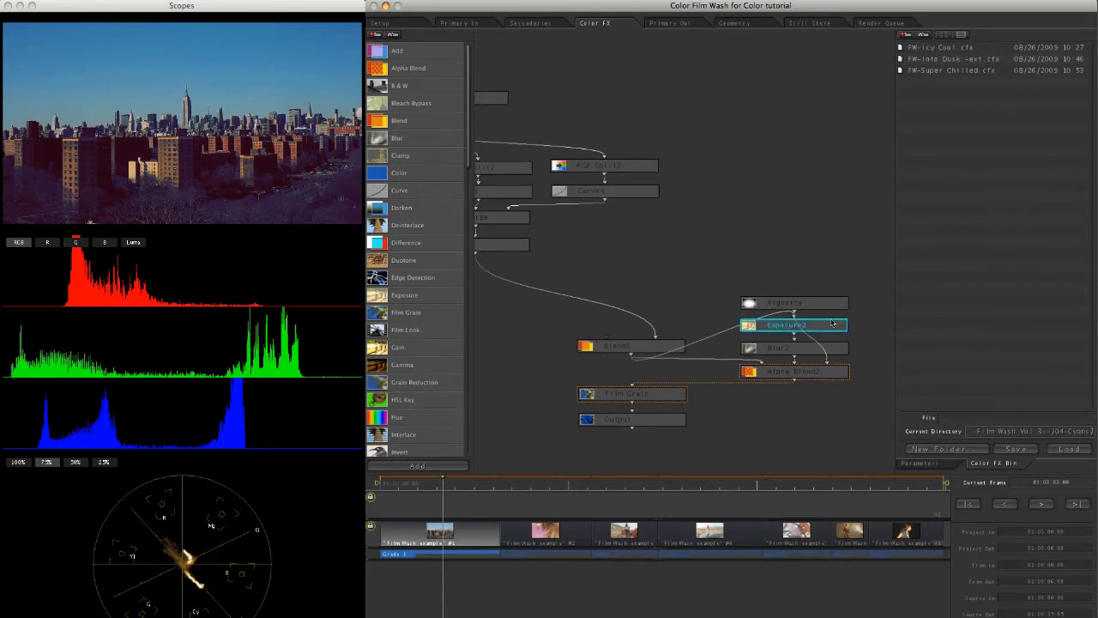
{"action": "left_click", "coordinate": [760, 261]}
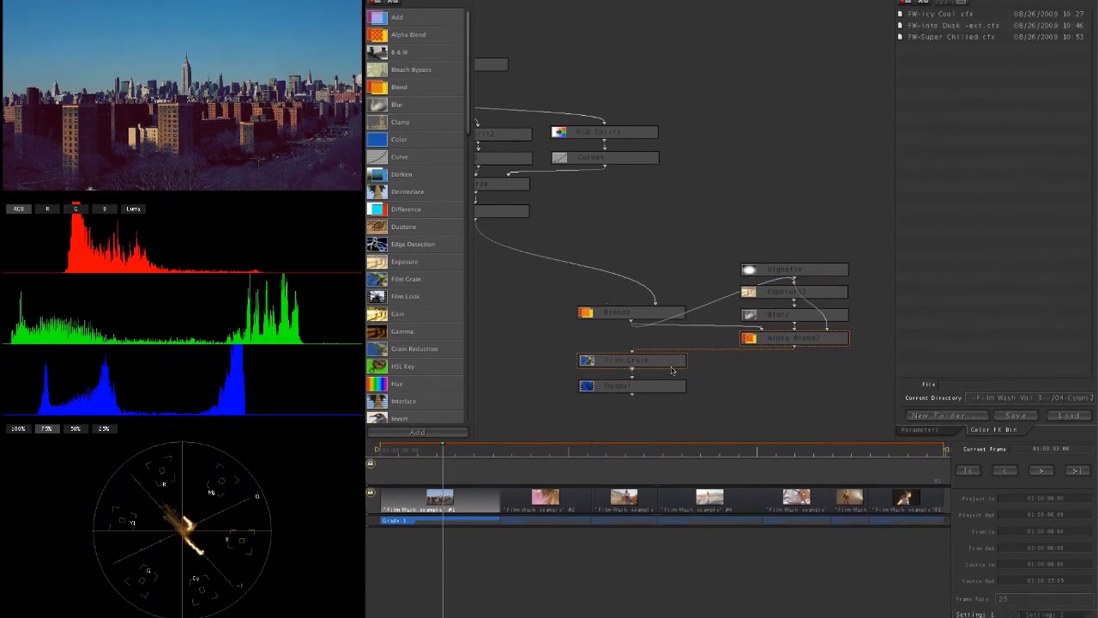
{"action": "left_click", "coordinate": [620, 314]}
{"action": "left_click", "coordinate": [558, 300]}
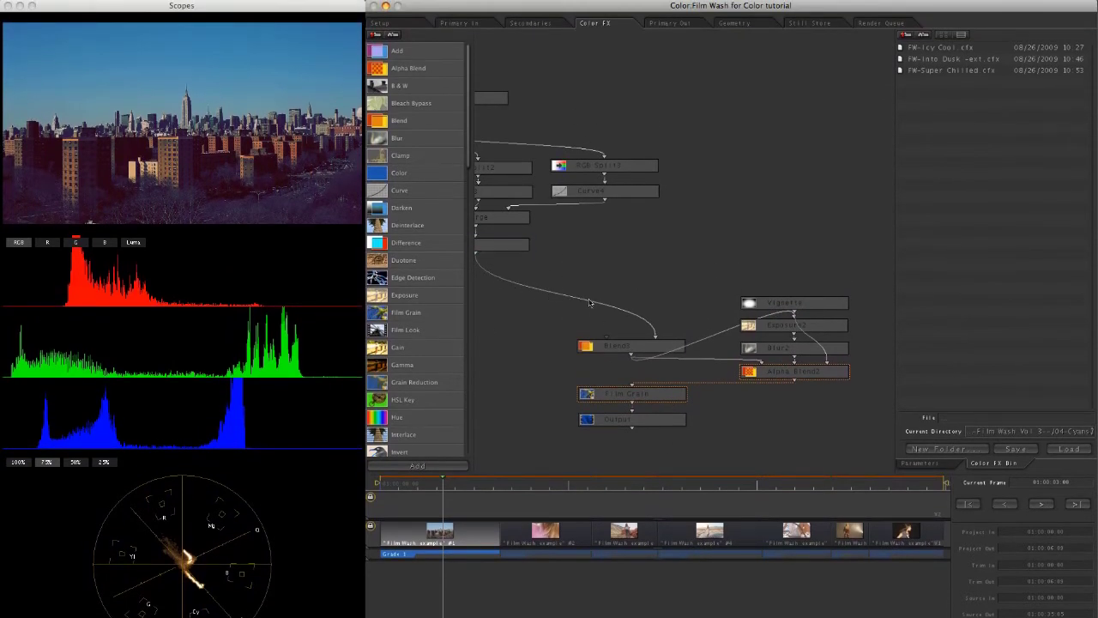
Step: Open the parameters of the Blend3 node and set its Blend value to 0
{"action": "left_click", "coordinate": [621, 347]}
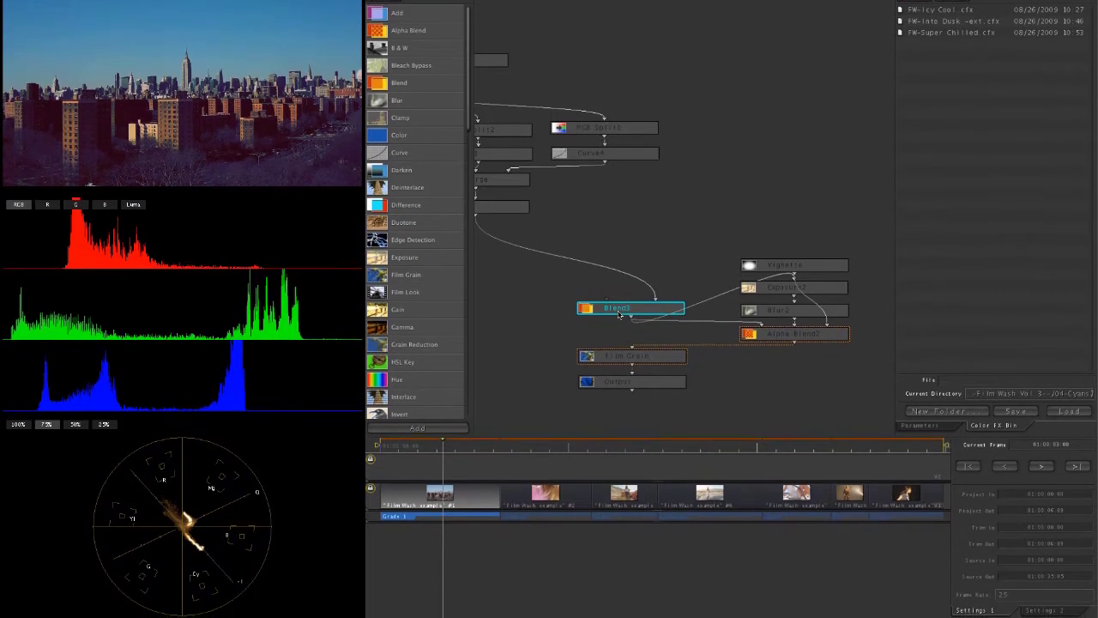
{"action": "left_click", "coordinate": [935, 424]}
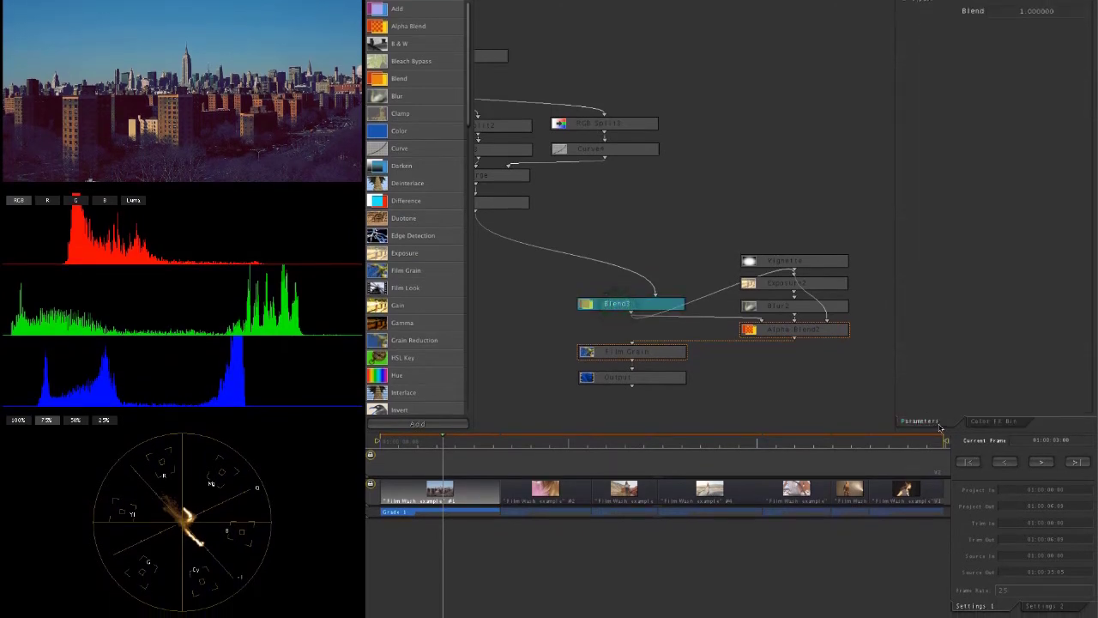
{"action": "left_click", "coordinate": [1038, 11]}
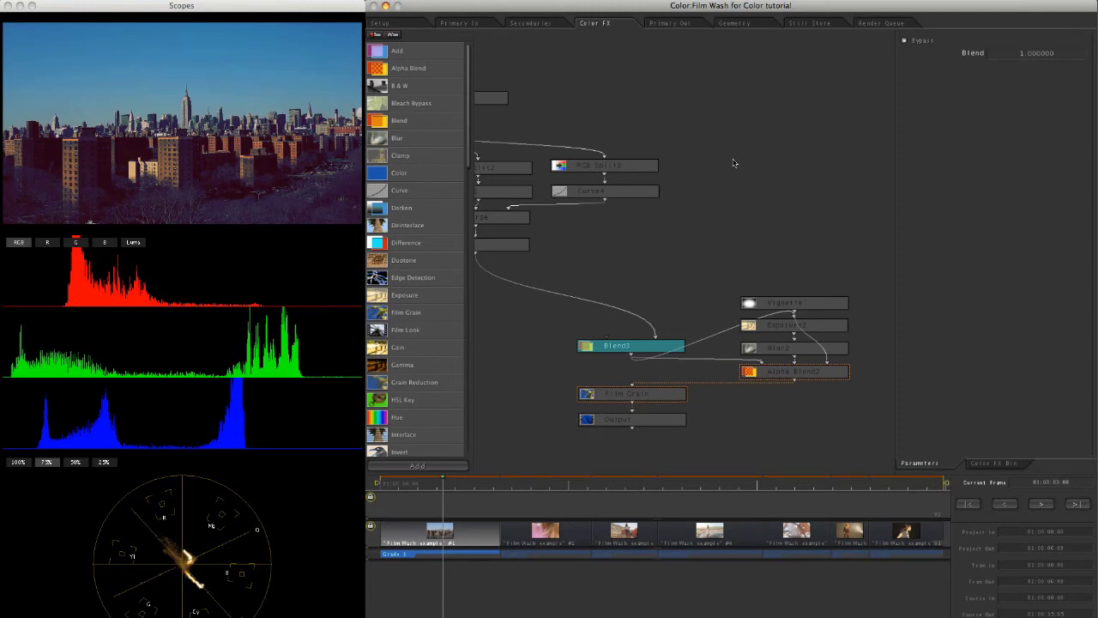
{"action": "left_click", "coordinate": [1005, 53]}
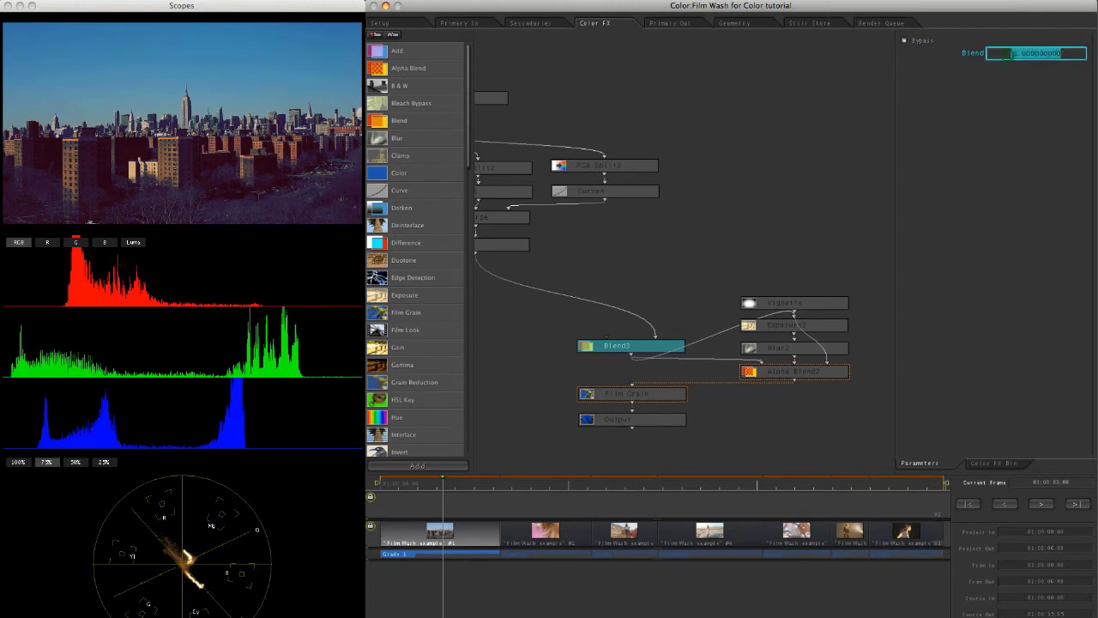
{"action": "type", "text": "0"}
{"action": "key", "text": "Return"}
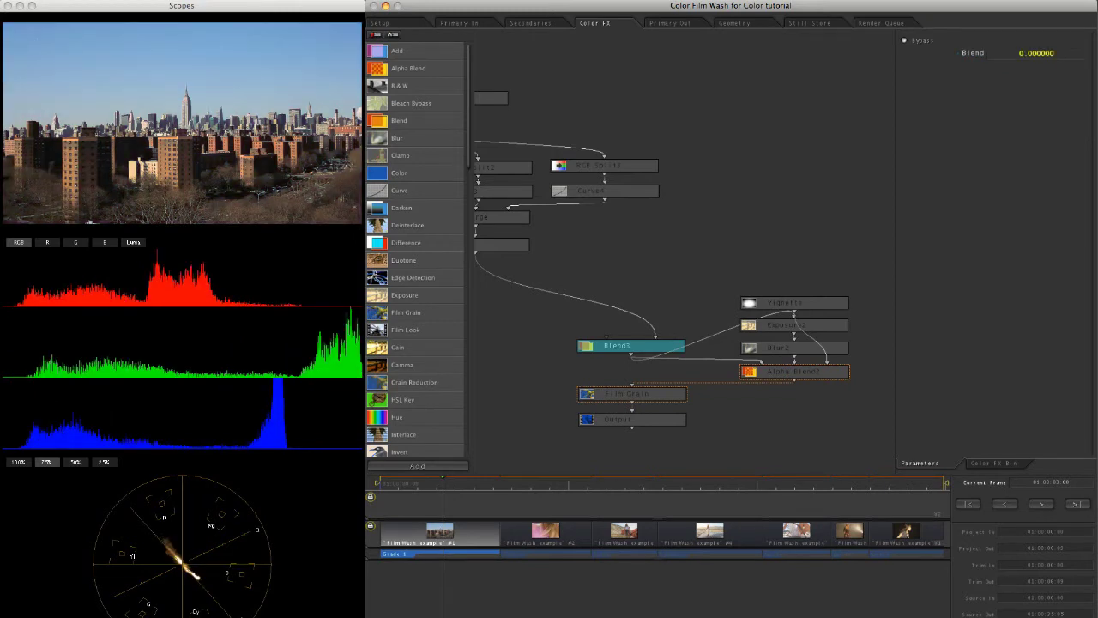
Step: Set the Blend value of the Blend3 node to 0.5
{"action": "left_click", "coordinate": [1006, 54]}
{"action": "type", "text": "5"}
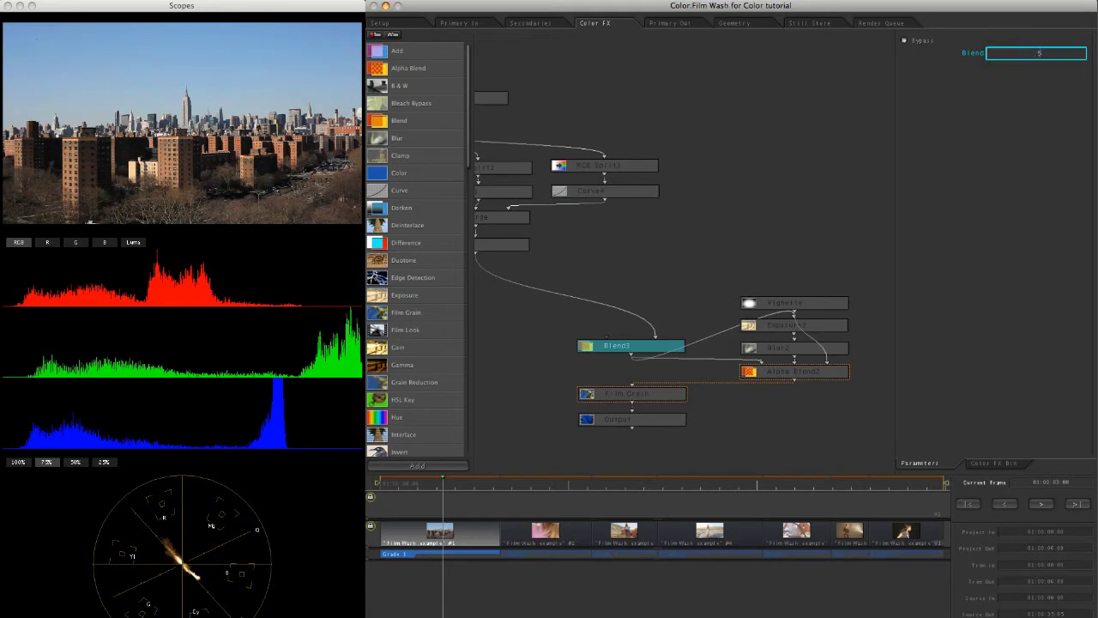
{"action": "key", "text": "Return"}
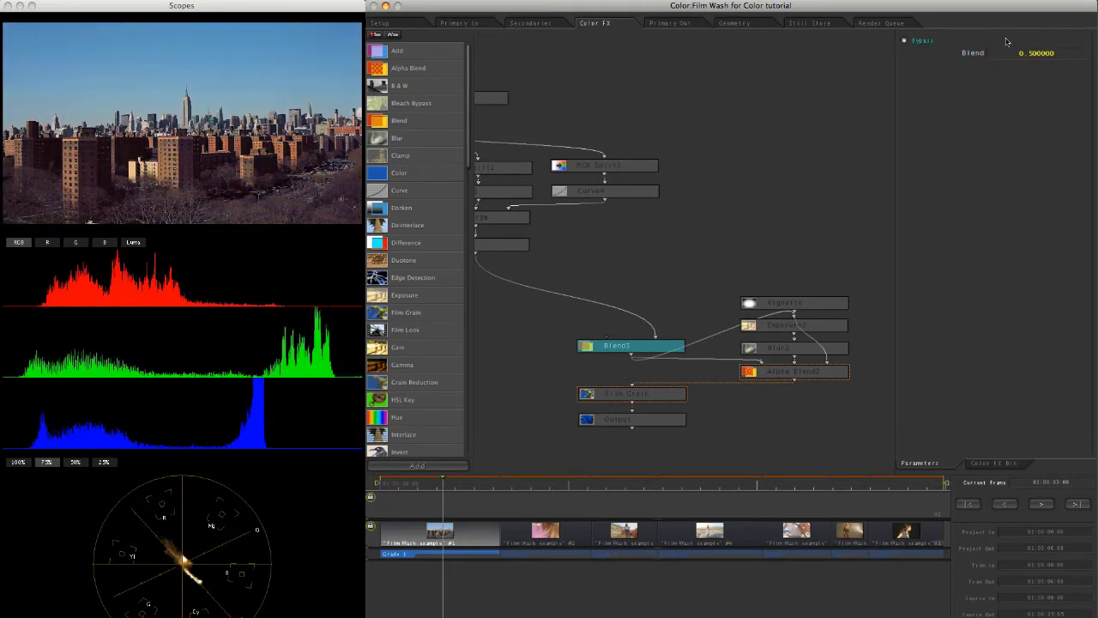
Step: Set the Blend value of the Blend3 node to 0.75
{"action": "left_click", "coordinate": [1009, 53]}
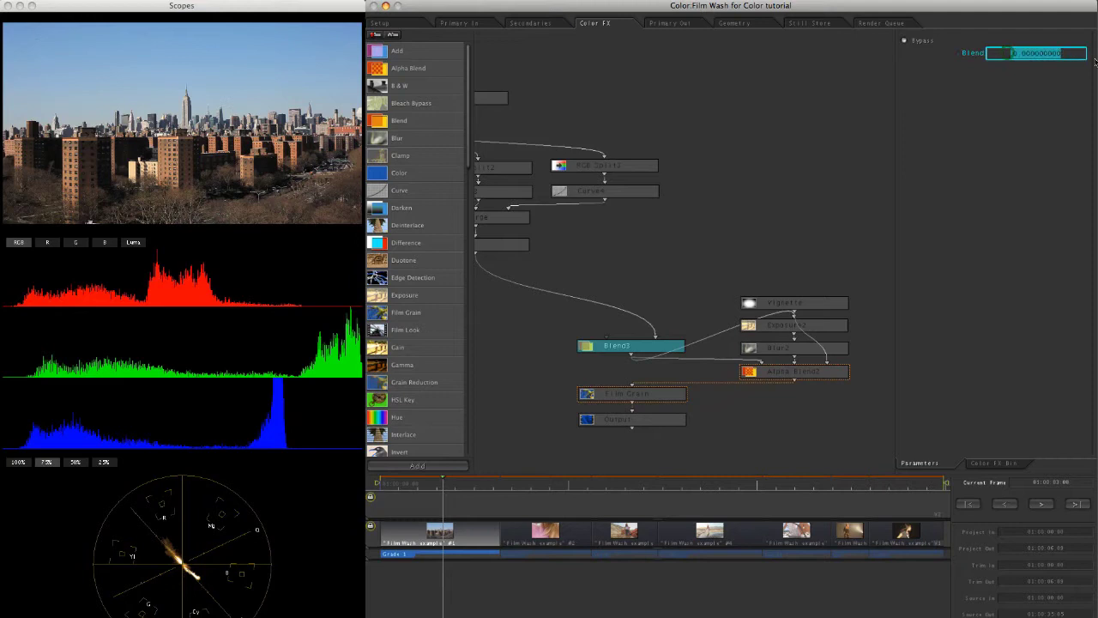
{"action": "type", "text": "75"}
{"action": "key", "text": "Return"}
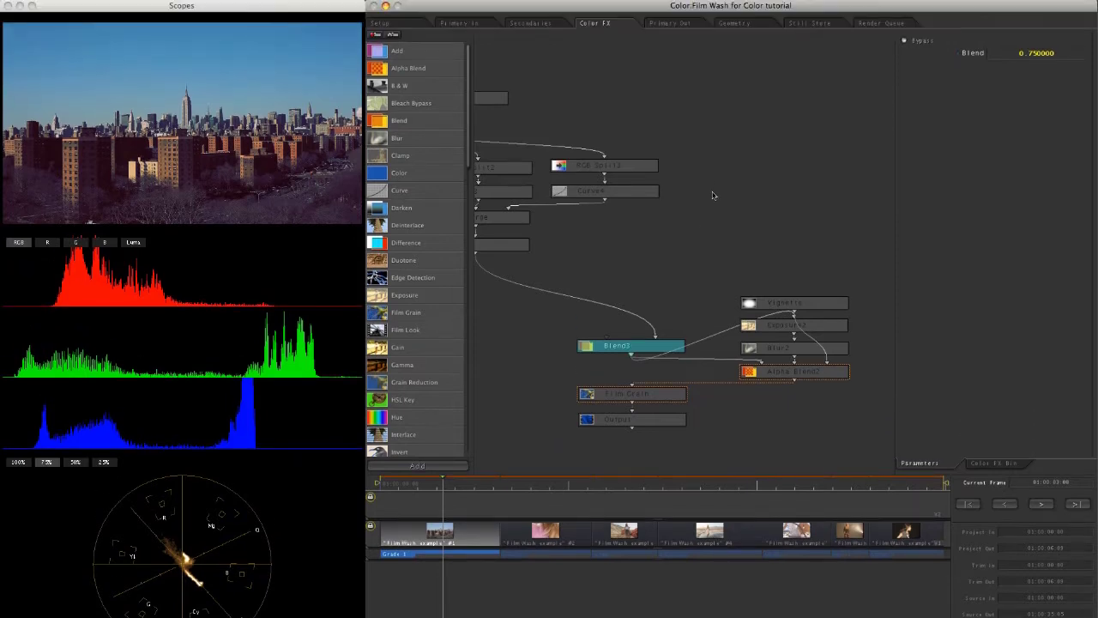
Step: In Primary Out, shape the Luma curve into a gentle S by raising the midtones and lowering the shadows slightly
{"action": "left_click", "coordinate": [674, 24]}
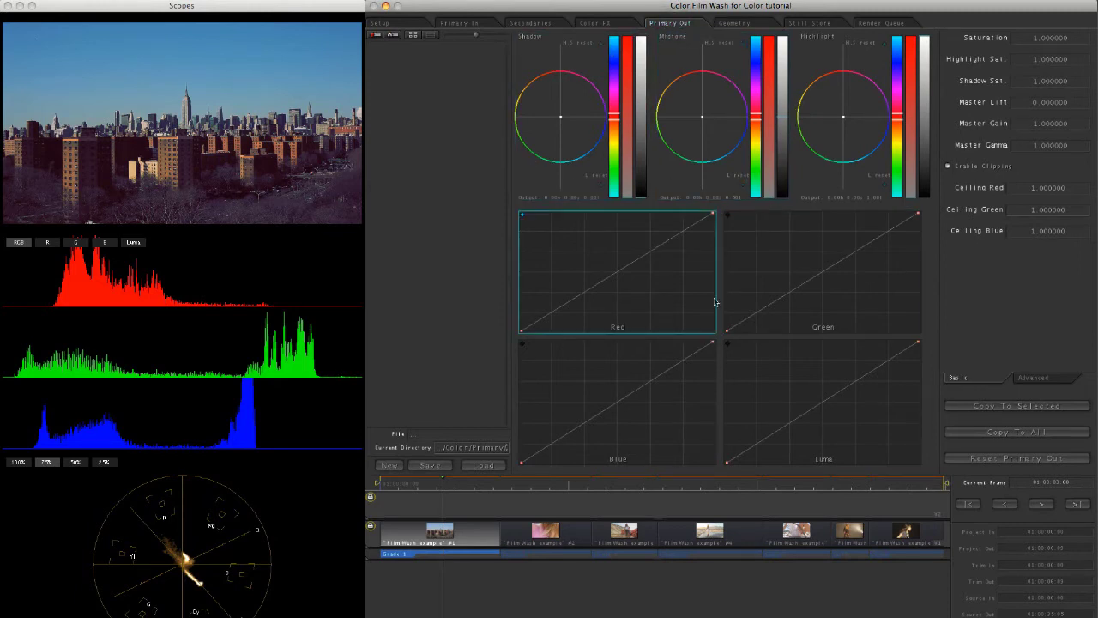
{"action": "left_click_drag", "start_coordinate": [821, 386], "coordinate": [833, 340]}
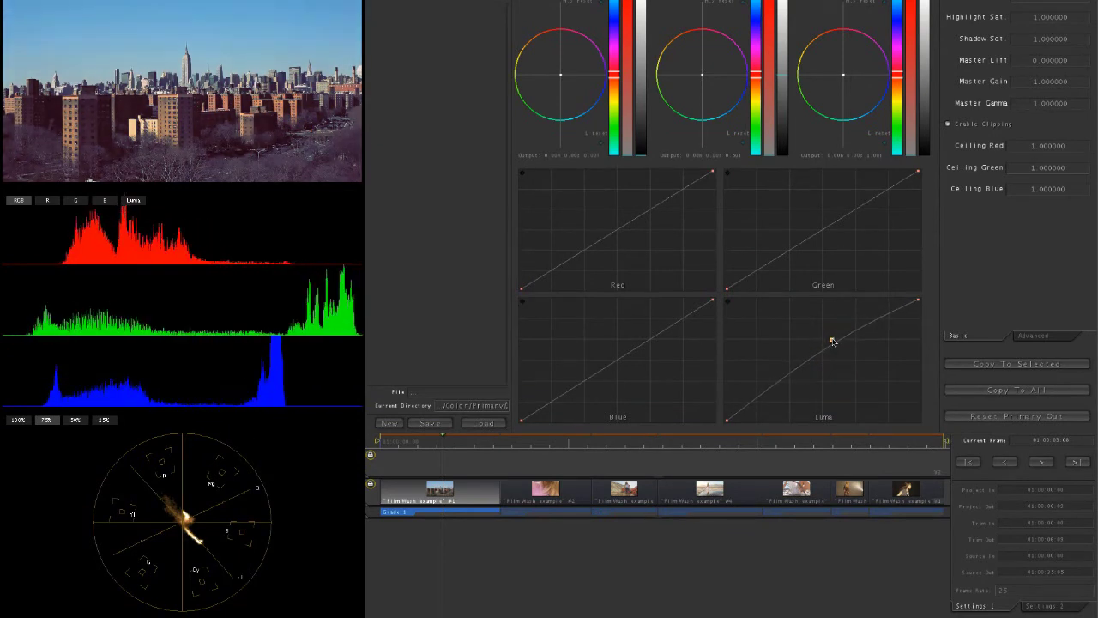
{"action": "left_click_drag", "start_coordinate": [772, 383], "coordinate": [776, 391]}
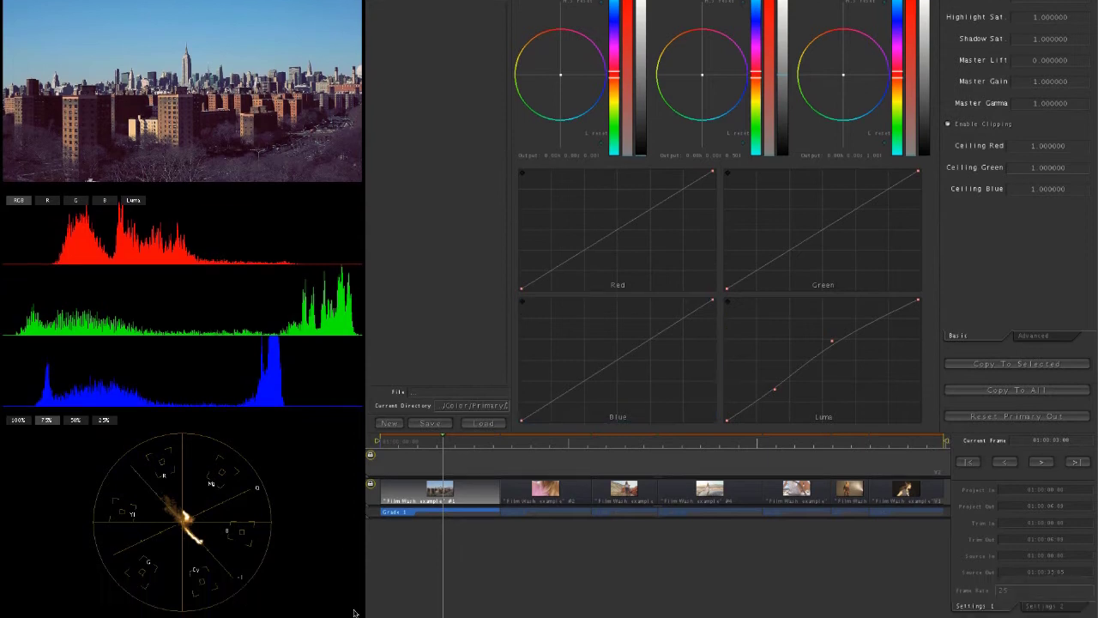
Step: Move the playhead to the second clip and play part of it
{"action": "left_click_drag", "start_coordinate": [512, 450], "coordinate": [531, 450]}
{"action": "key", "text": "space"}
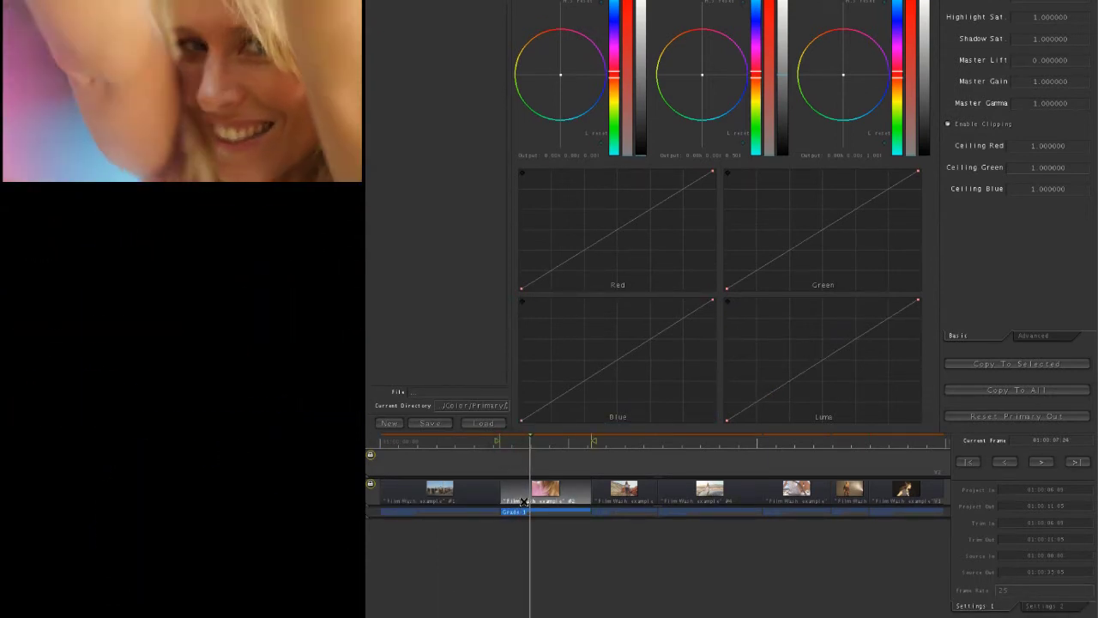
{"action": "key", "text": "space"}
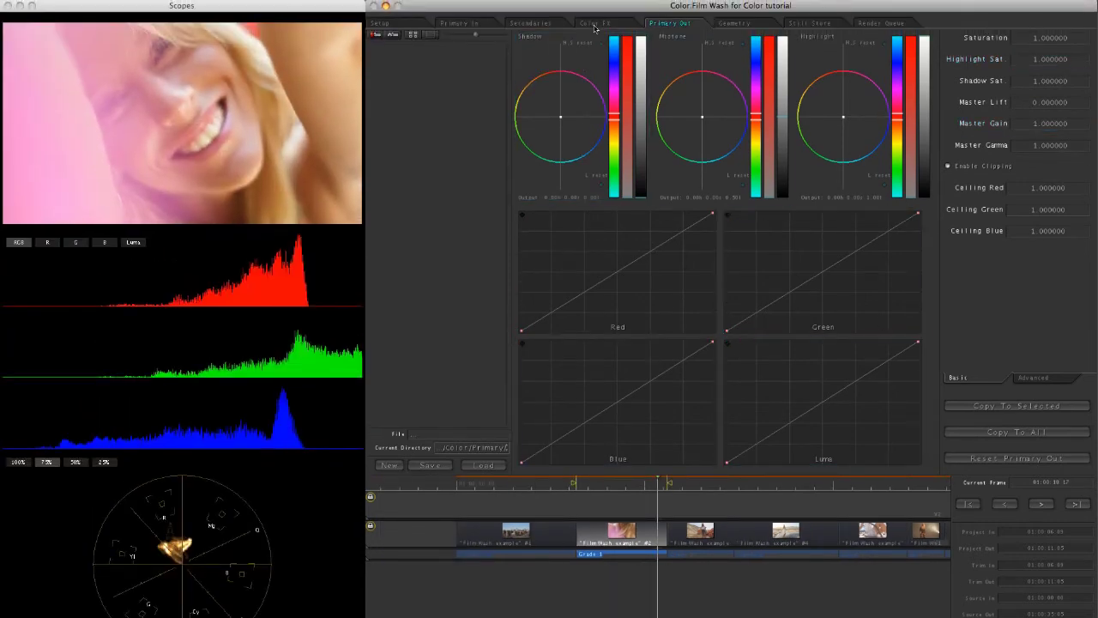
Step: Load the FW-Kodachrome 2 effect from the 01-Reds folder of the Color FX bin onto the second clip
{"action": "left_click", "coordinate": [594, 24]}
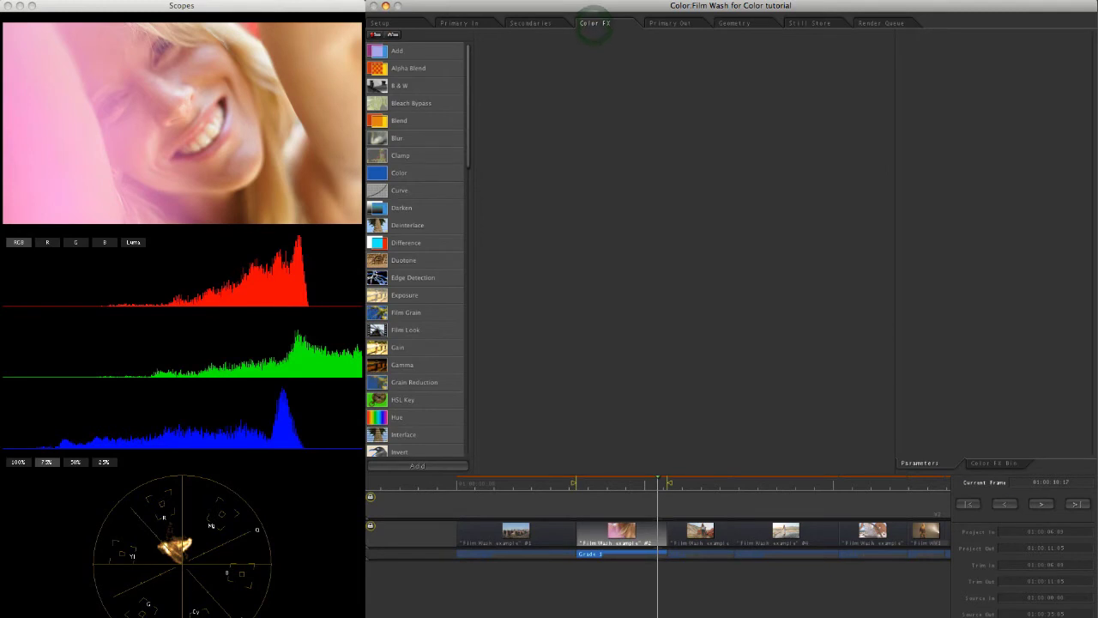
{"action": "left_click", "coordinate": [1004, 463]}
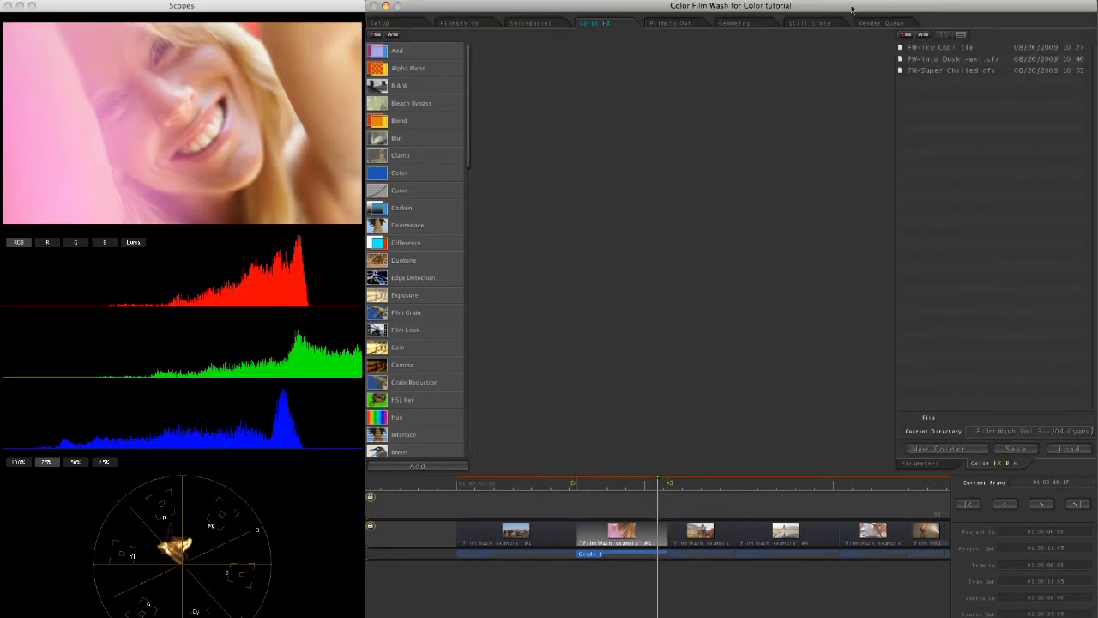
{"action": "left_click", "coordinate": [908, 34]}
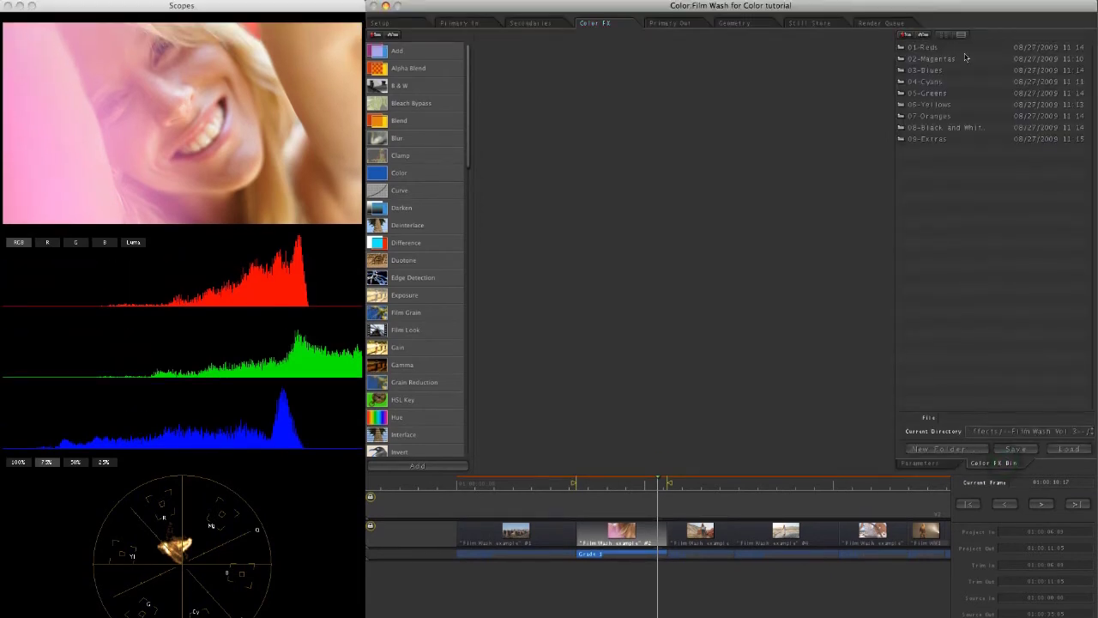
{"action": "left_click", "coordinate": [919, 48]}
{"action": "double_click", "coordinate": [919, 49]}
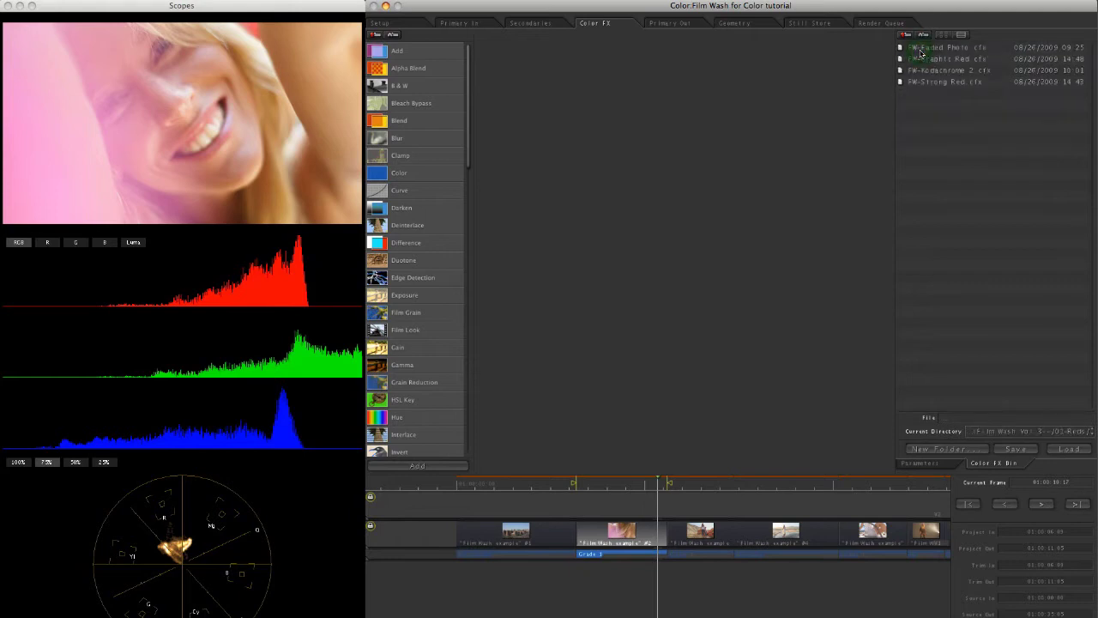
{"action": "double_click", "coordinate": [920, 71]}
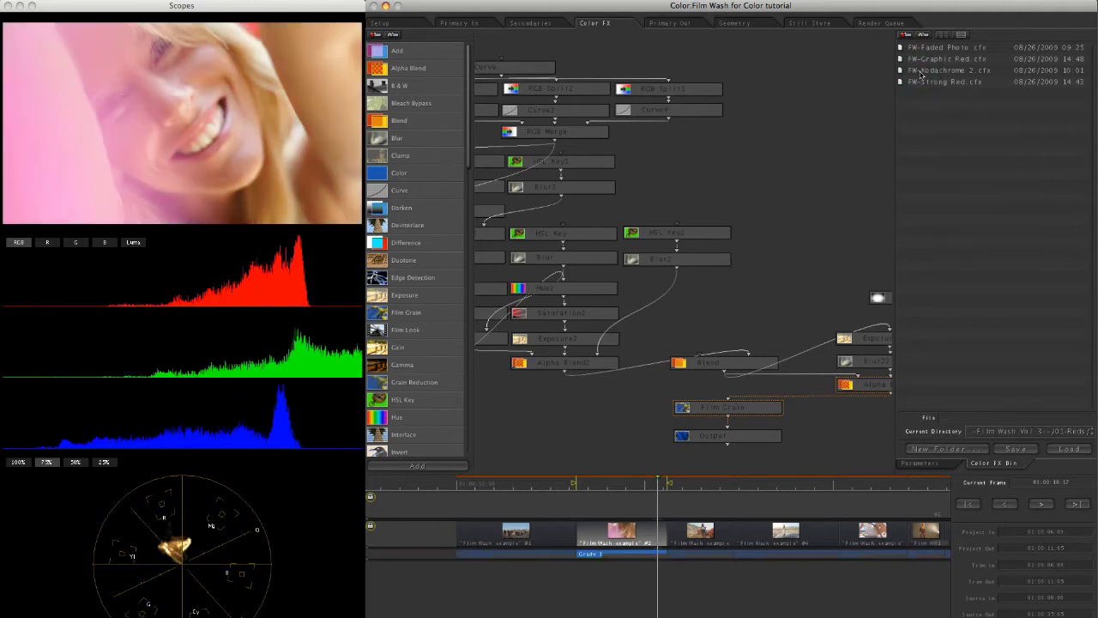
Step: Load the FW-Strong Red effect onto the second clip and switch grading back on
{"action": "double_click", "coordinate": [926, 81]}
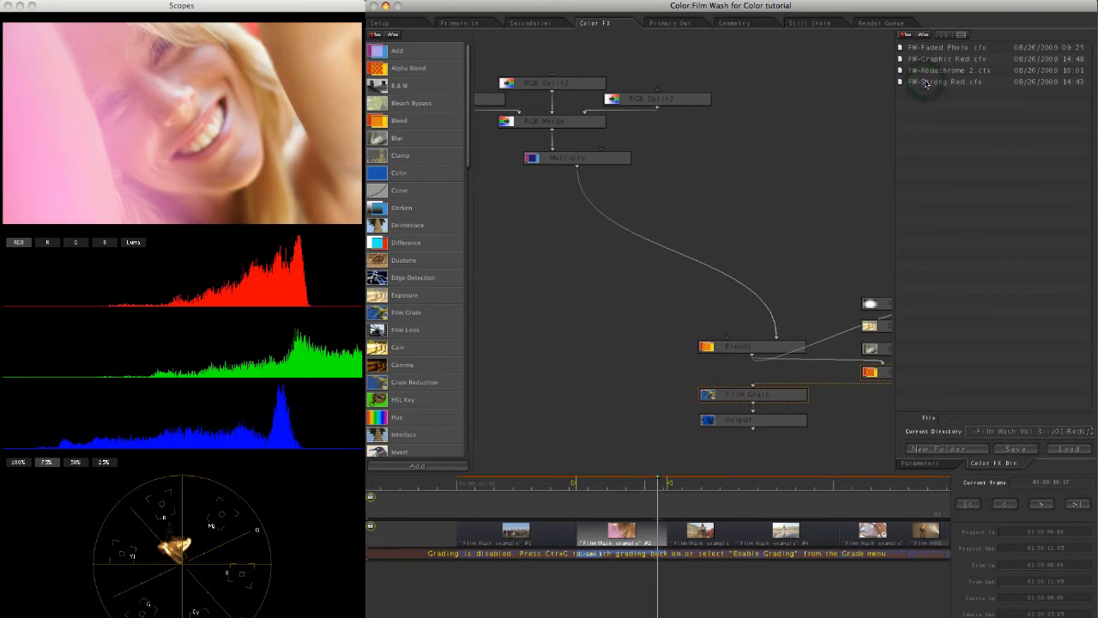
{"action": "double_click", "coordinate": [925, 83]}
{"action": "key", "text": "ctrl+g"}
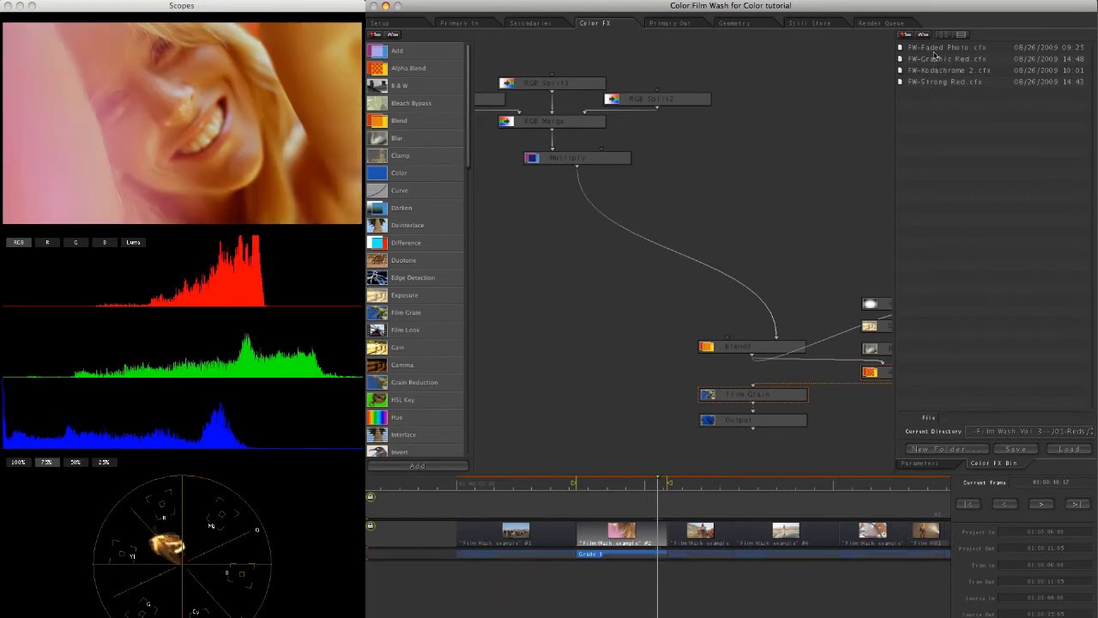
Step: Replace the second clip's effect with FW-Faded Photo and play the clip to preview it
{"action": "double_click", "coordinate": [934, 51]}
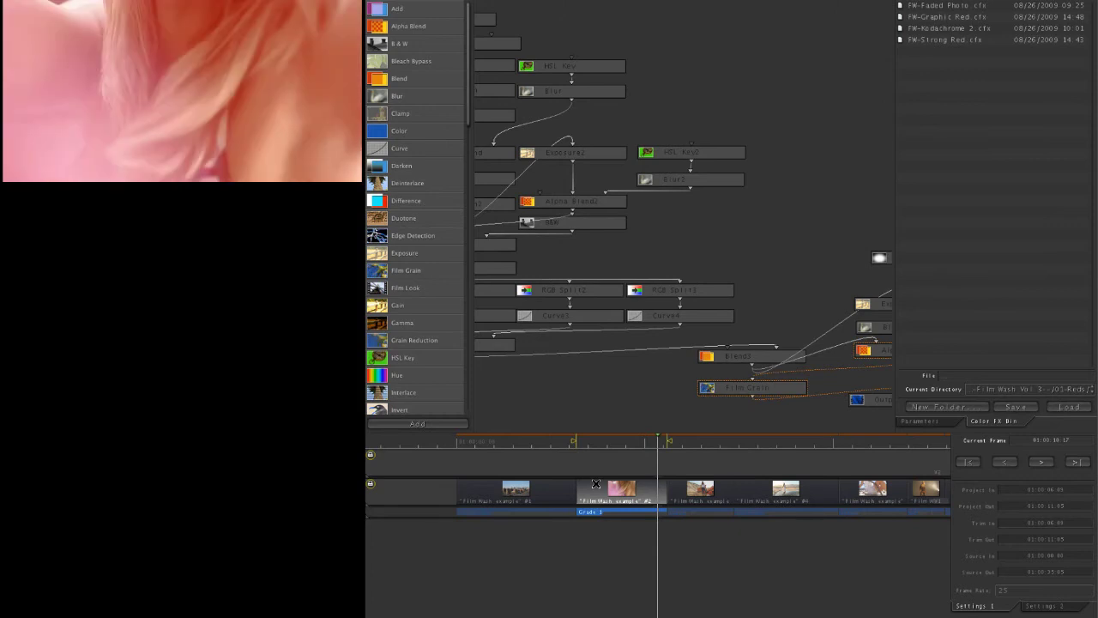
{"action": "key", "text": "space"}
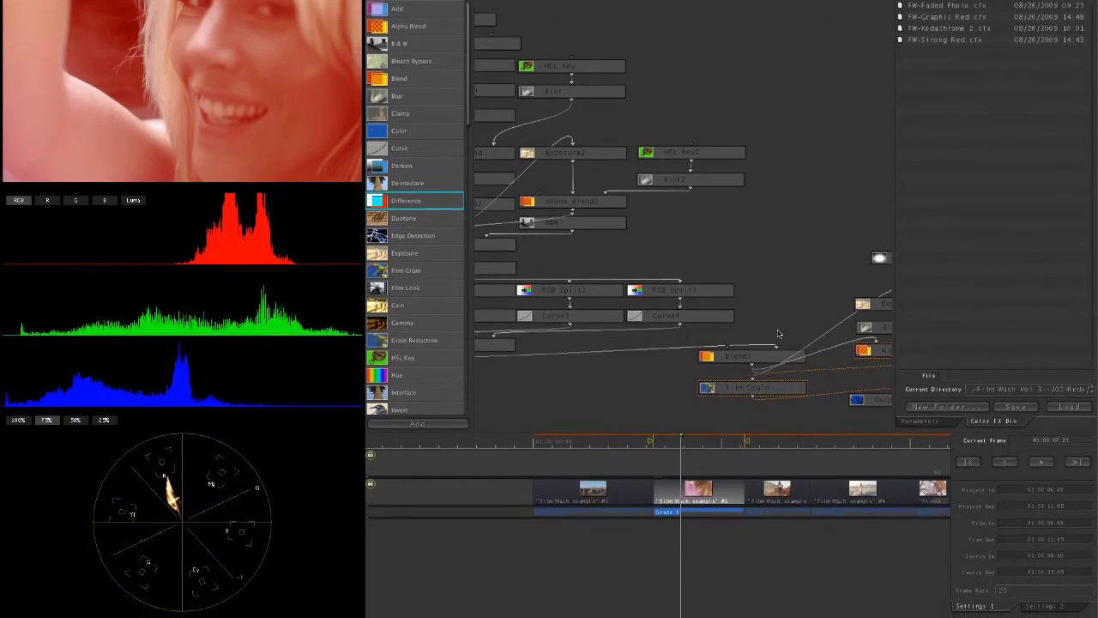
{"action": "left_click_drag", "start_coordinate": [781, 327], "coordinate": [658, 301]}
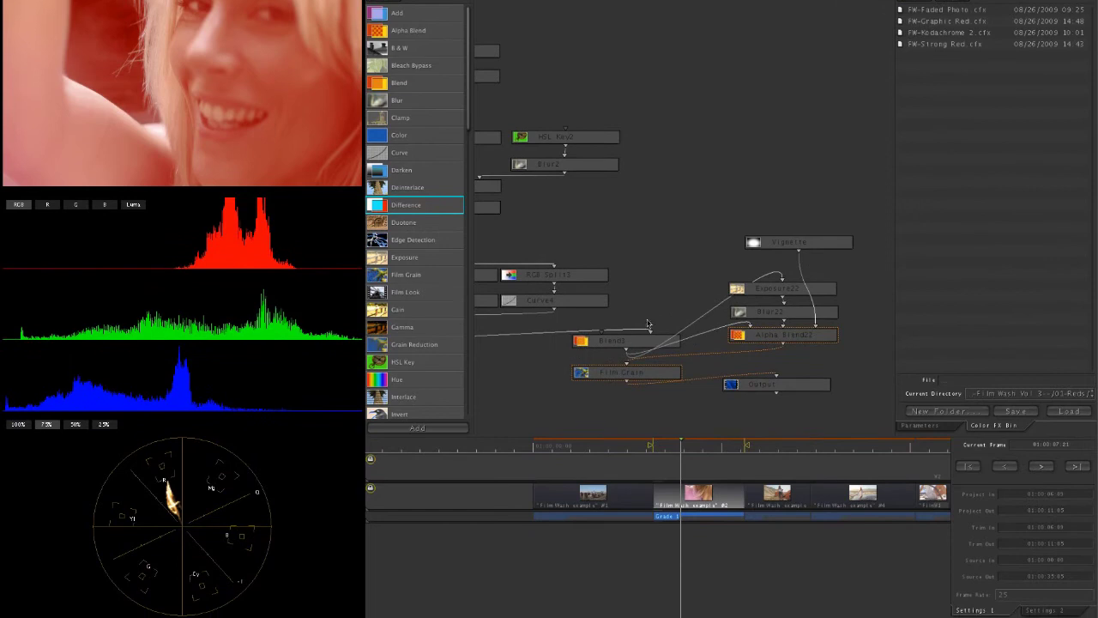
Step: Set the Blend value of the second clip's Blend3 node to 0.75
{"action": "left_click", "coordinate": [580, 338]}
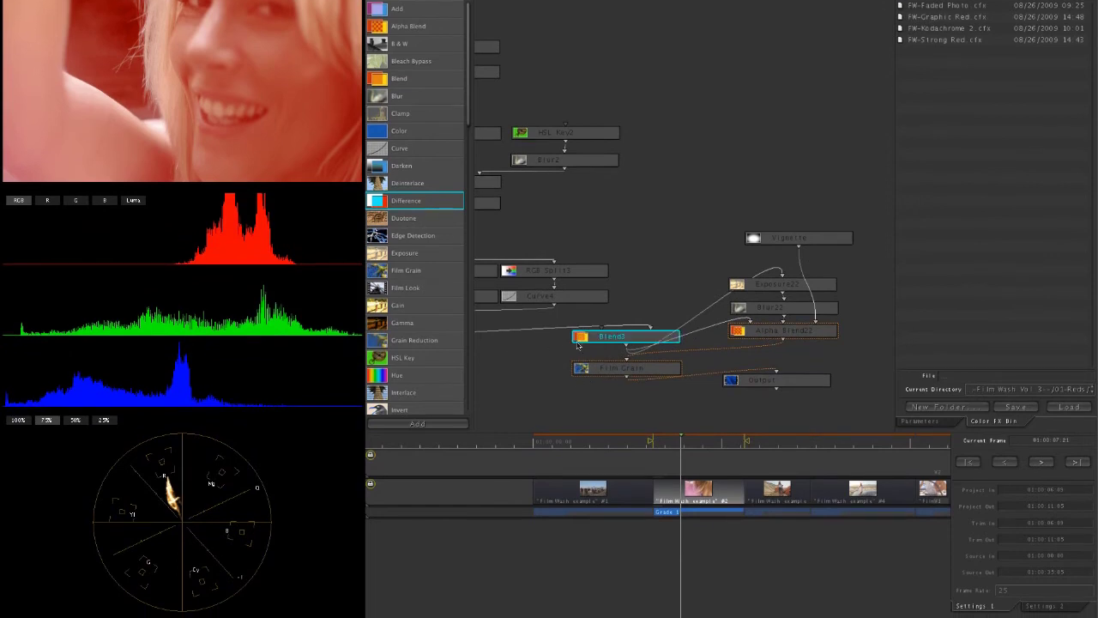
{"action": "left_click", "coordinate": [915, 422]}
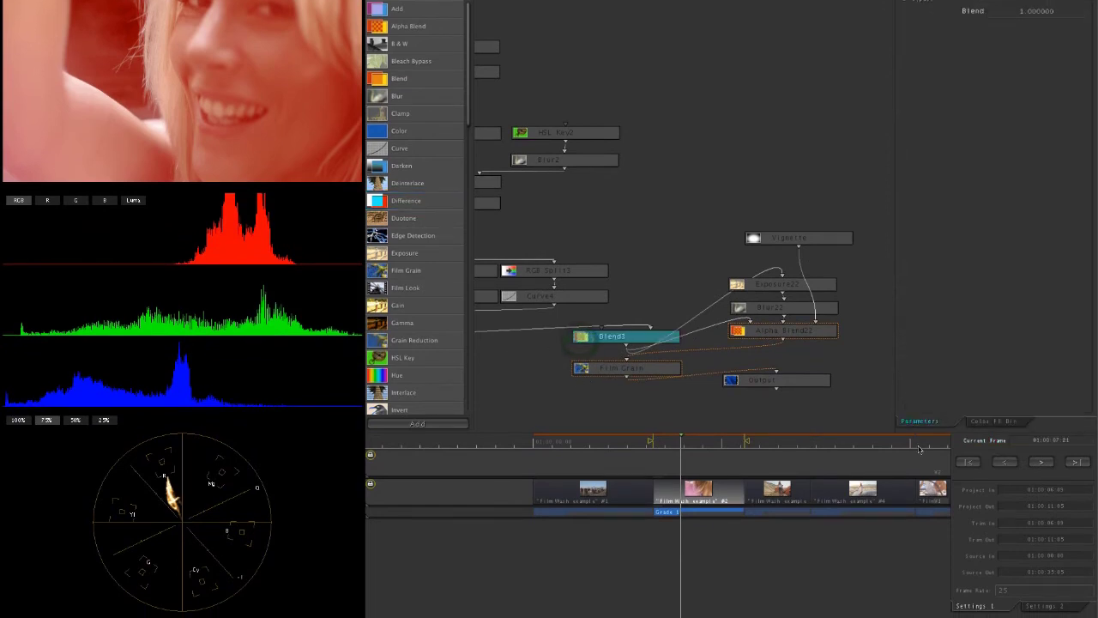
{"action": "type", "text": "0.75"}
{"action": "key", "text": "Return"}
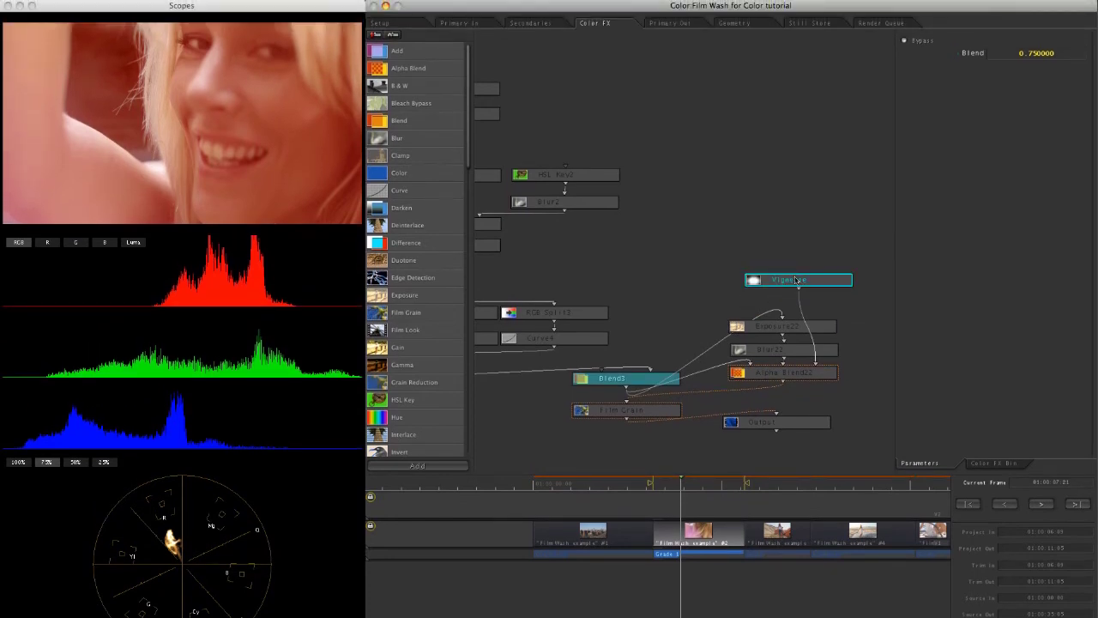
Step: Switch off the bypass of the second clip's Alpha Blend22 node to enable the vignette branch
{"action": "left_click", "coordinate": [797, 374]}
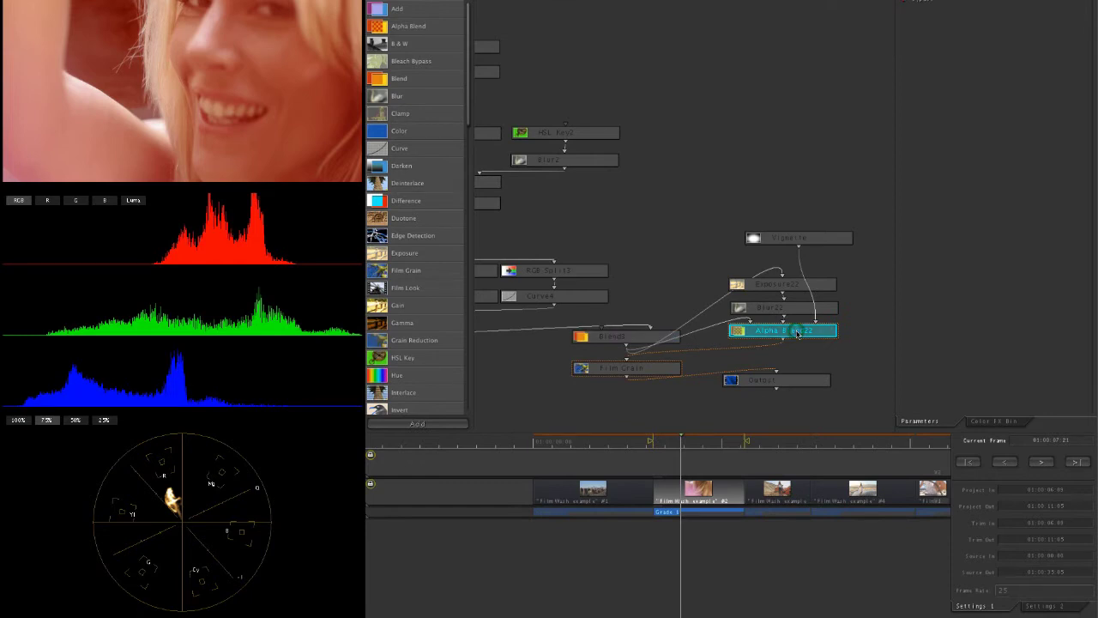
{"action": "left_click", "coordinate": [806, 352]}
{"action": "left_click", "coordinate": [808, 334]}
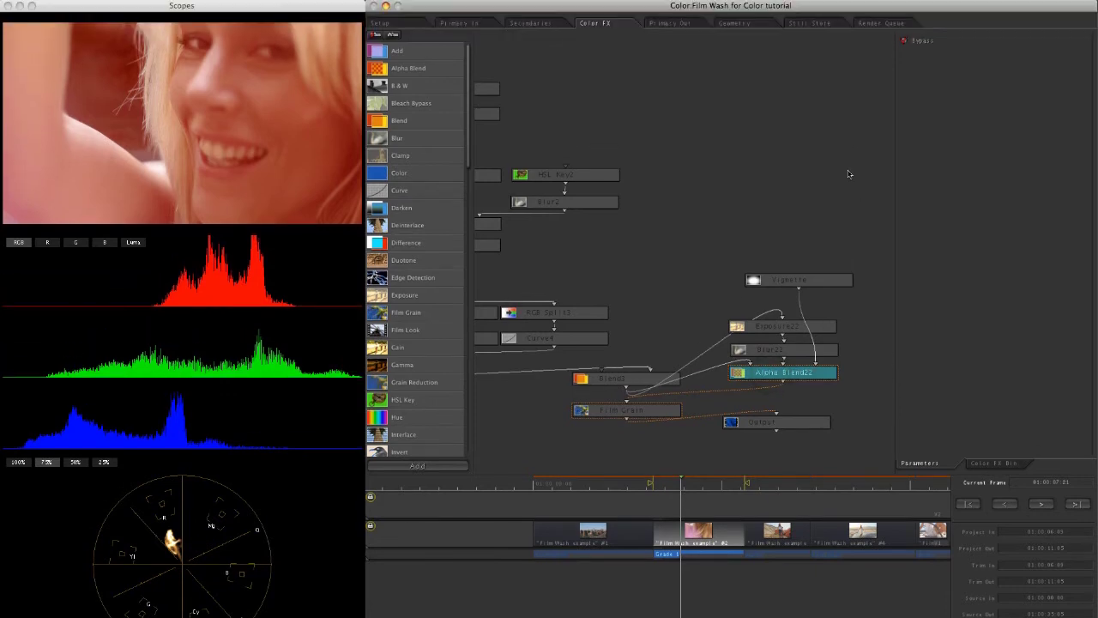
{"action": "left_click", "coordinate": [711, 279]}
{"action": "left_click", "coordinate": [806, 376]}
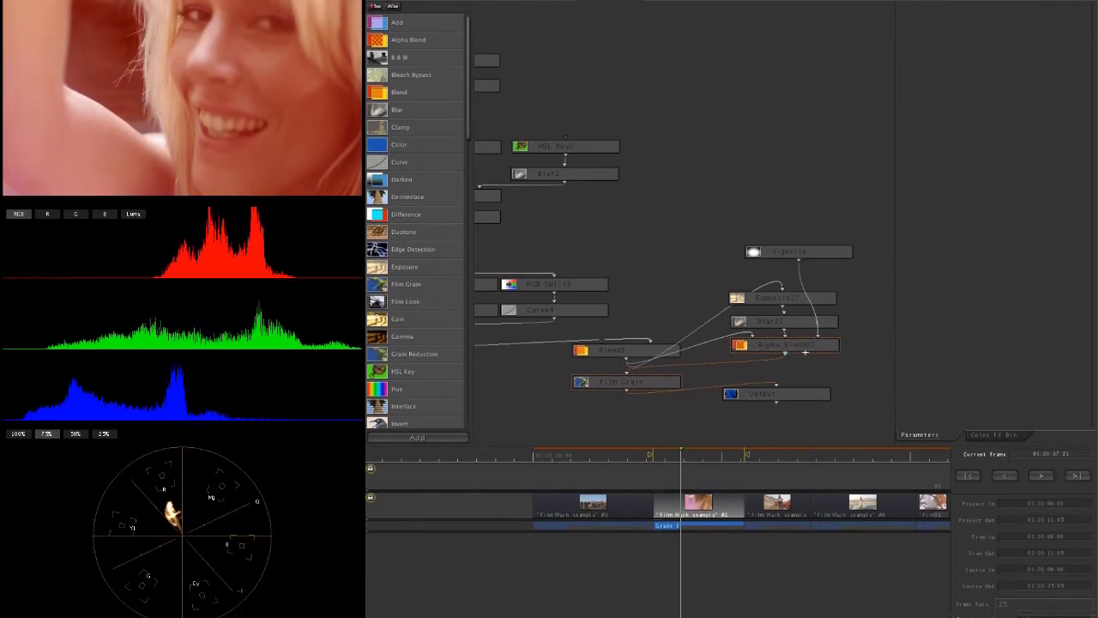
{"action": "left_click", "coordinate": [806, 336]}
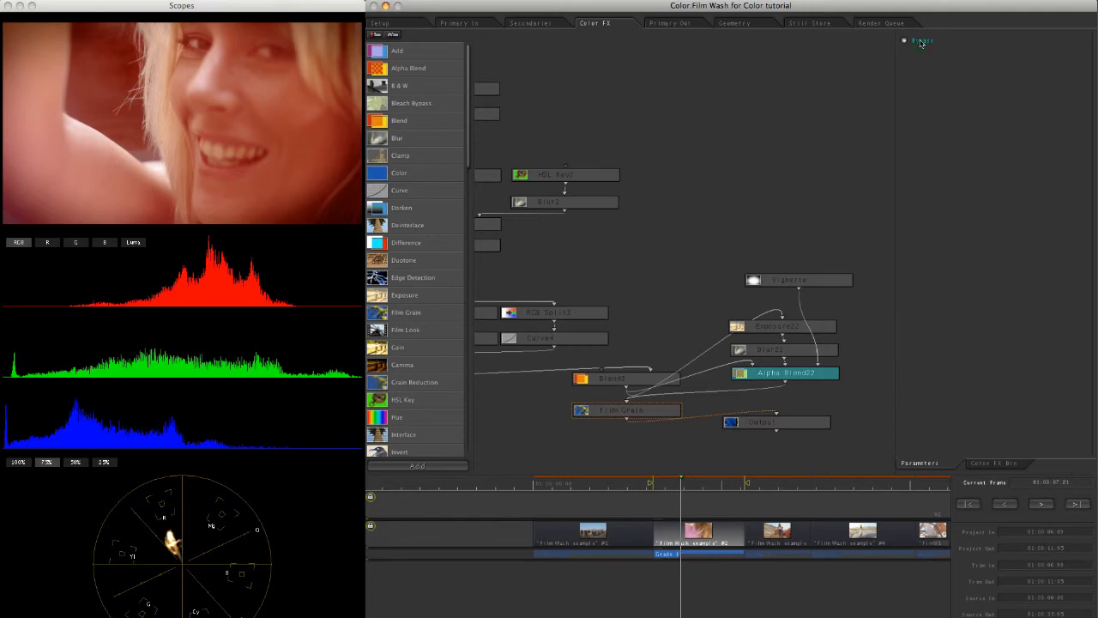
{"action": "left_click", "coordinate": [920, 43]}
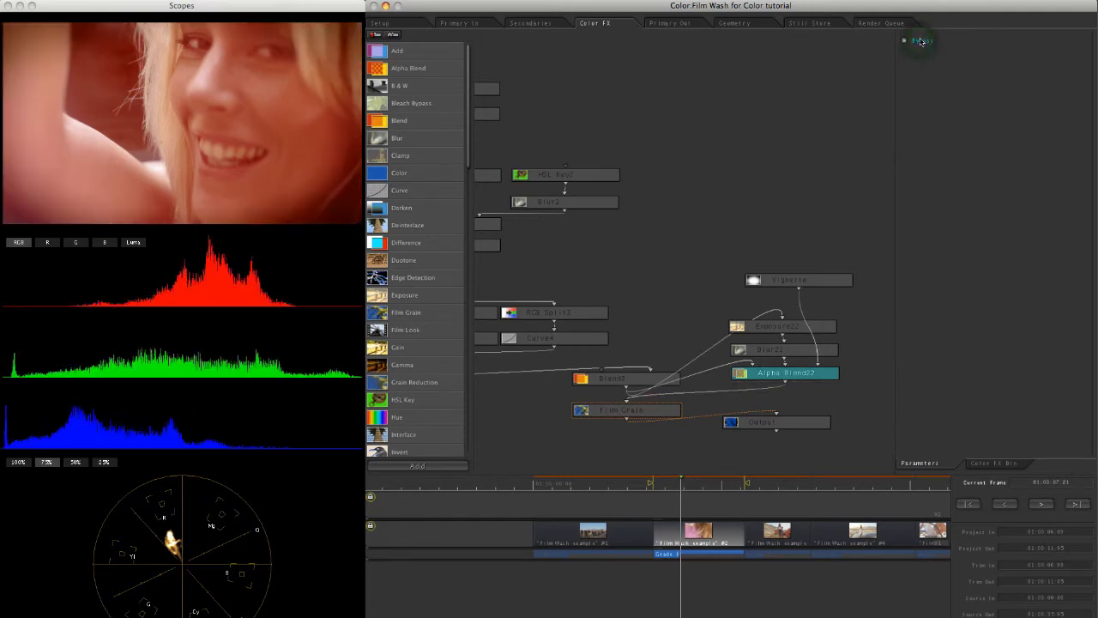
Step: Set the Exposure value of the Exposure22 node to 0.31 while viewing Alpha Blend22, and preview the clip
{"action": "left_click", "coordinate": [778, 327]}
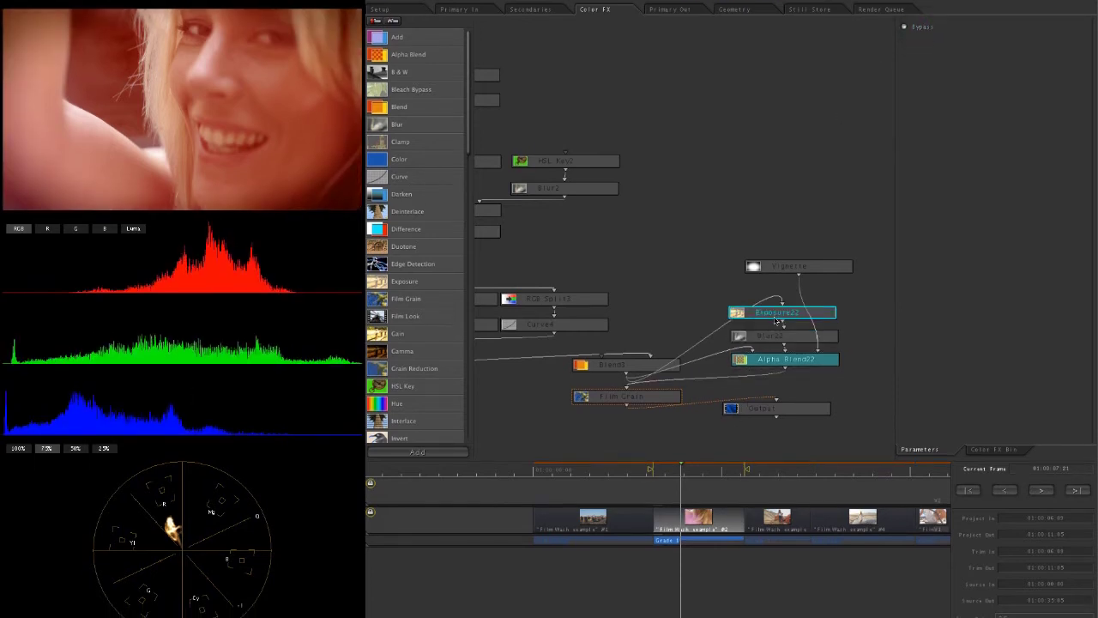
{"action": "left_click", "coordinate": [803, 355]}
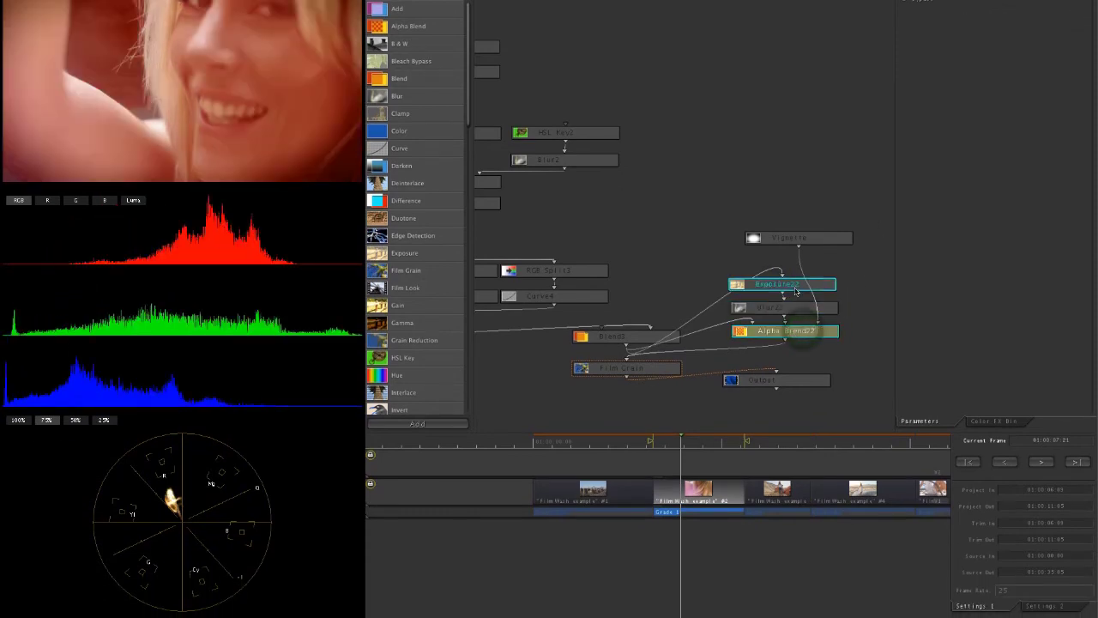
{"action": "left_click", "coordinate": [795, 302]}
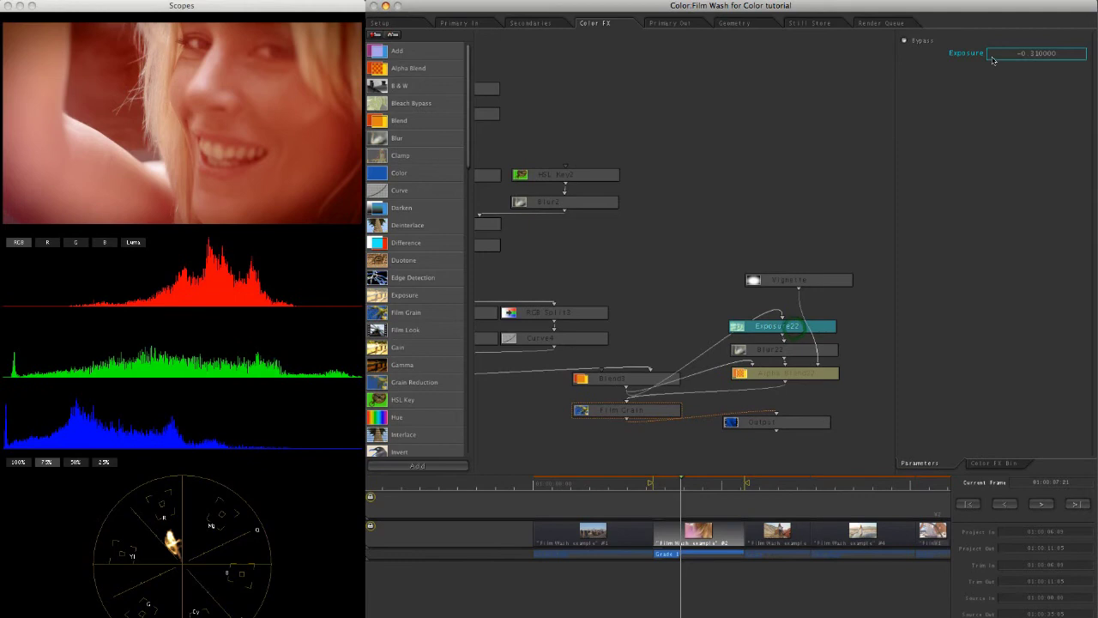
{"action": "left_click_drag", "start_coordinate": [1000, 61], "coordinate": [1015, 56]}
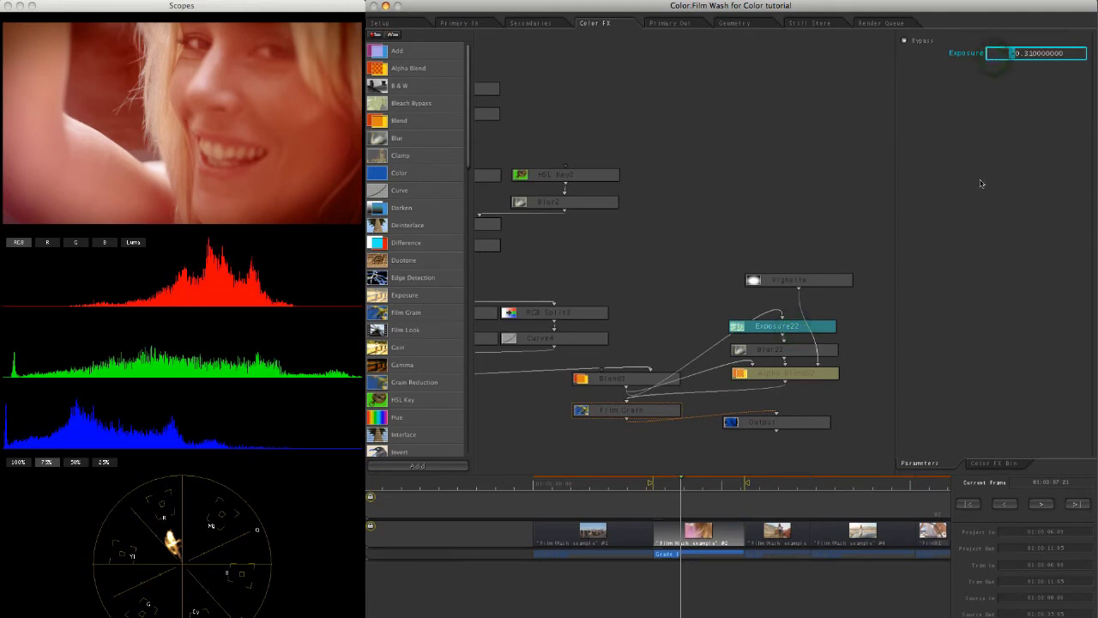
{"action": "key", "text": "Return"}
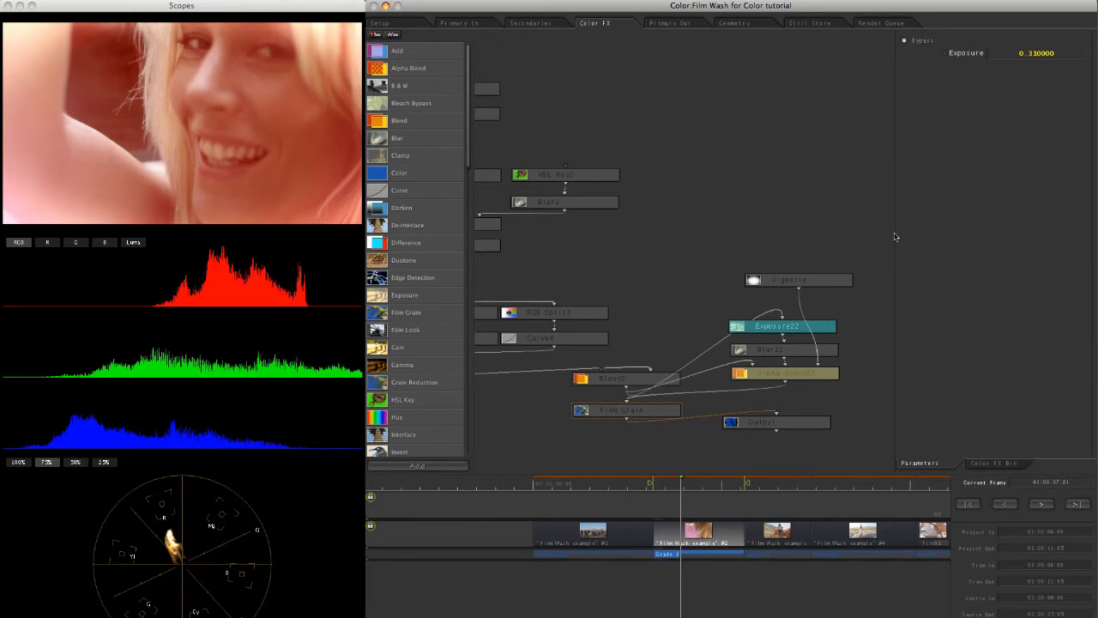
{"action": "left_click", "coordinate": [415, 189]}
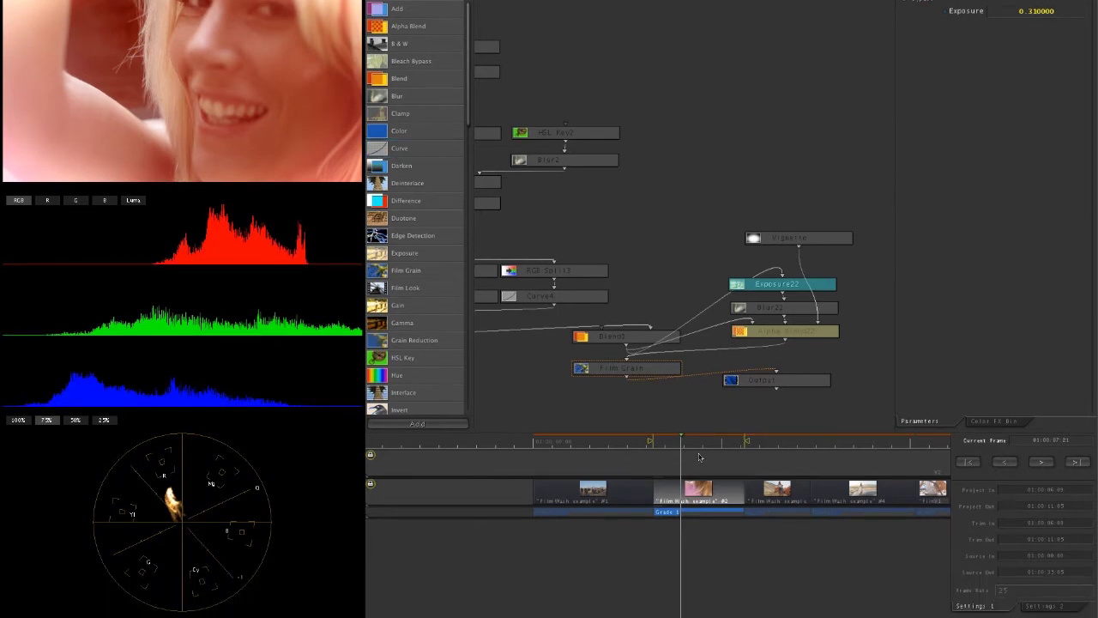
{"action": "left_click", "coordinate": [700, 456]}
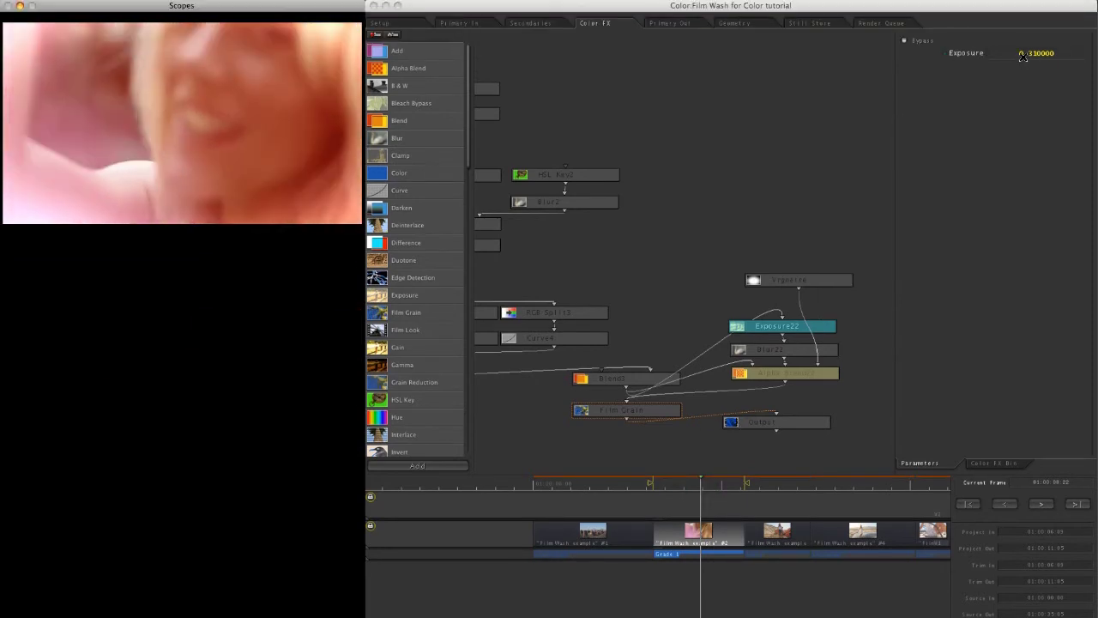
{"action": "key", "text": "space"}
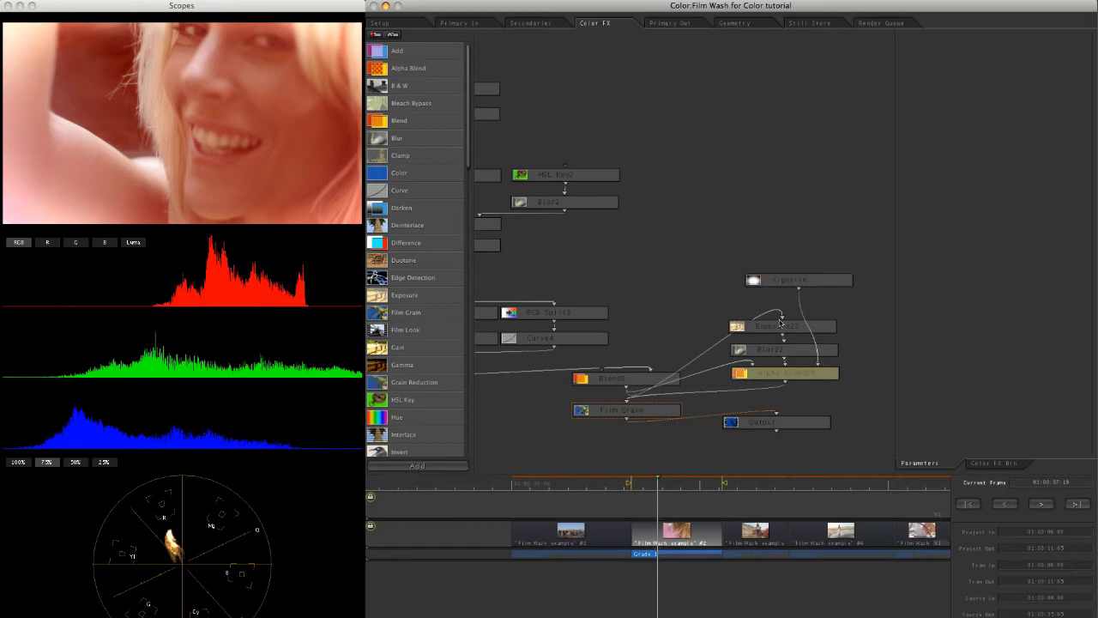
Step: Set the Exposure value of the Exposure22 node to 0.21
{"action": "left_click", "coordinate": [782, 326]}
{"action": "left_click", "coordinate": [1009, 52]}
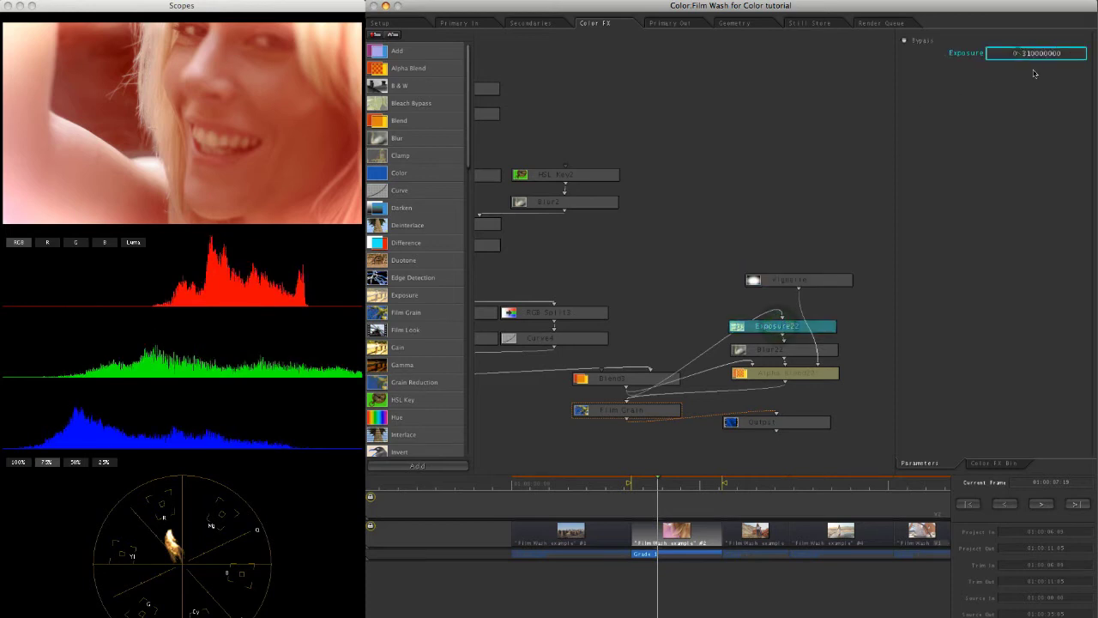
{"action": "key", "text": "BackSpace"}
{"action": "type", "text": "2"}
{"action": "key", "text": "Return"}
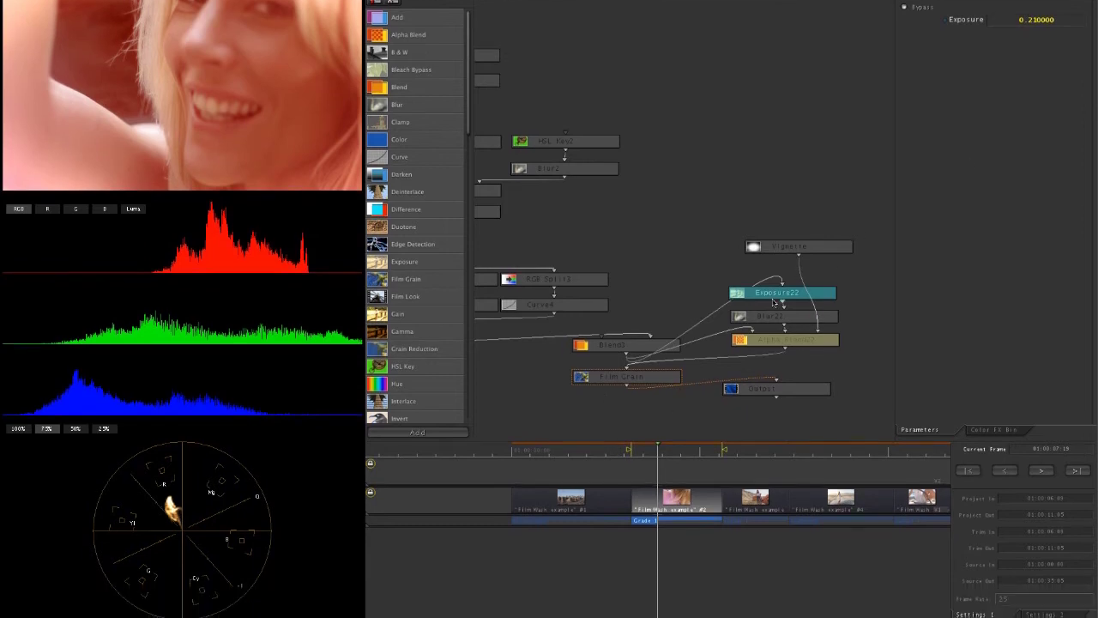
Step: Switch off the bypass of the second clip's Film Grain node
{"action": "left_click", "coordinate": [633, 409]}
{"action": "left_click", "coordinate": [632, 368]}
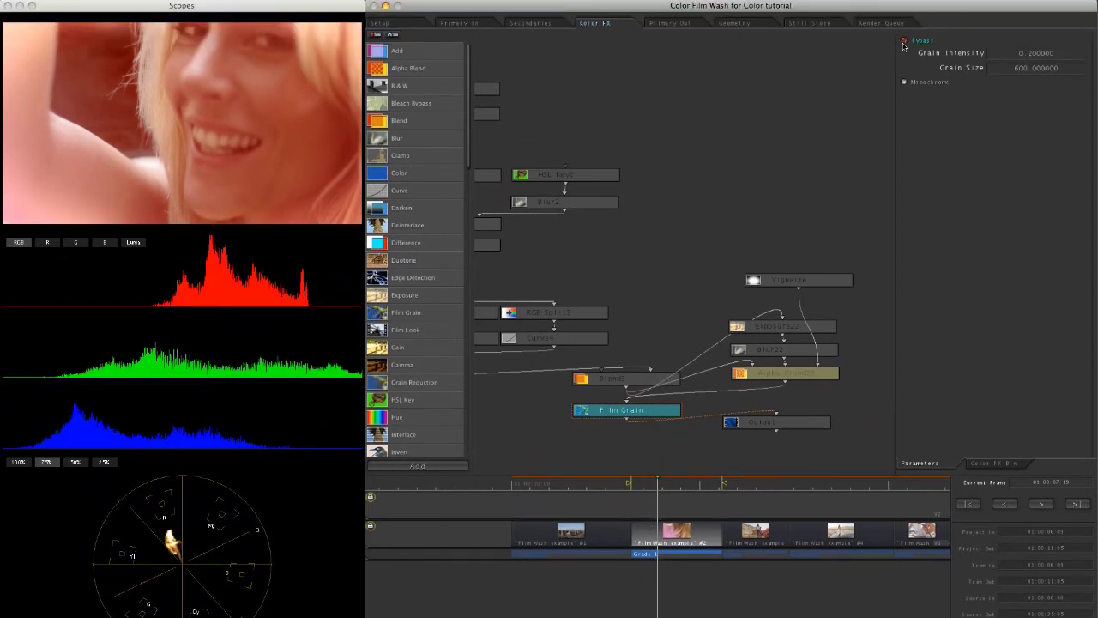
{"action": "left_click", "coordinate": [904, 41]}
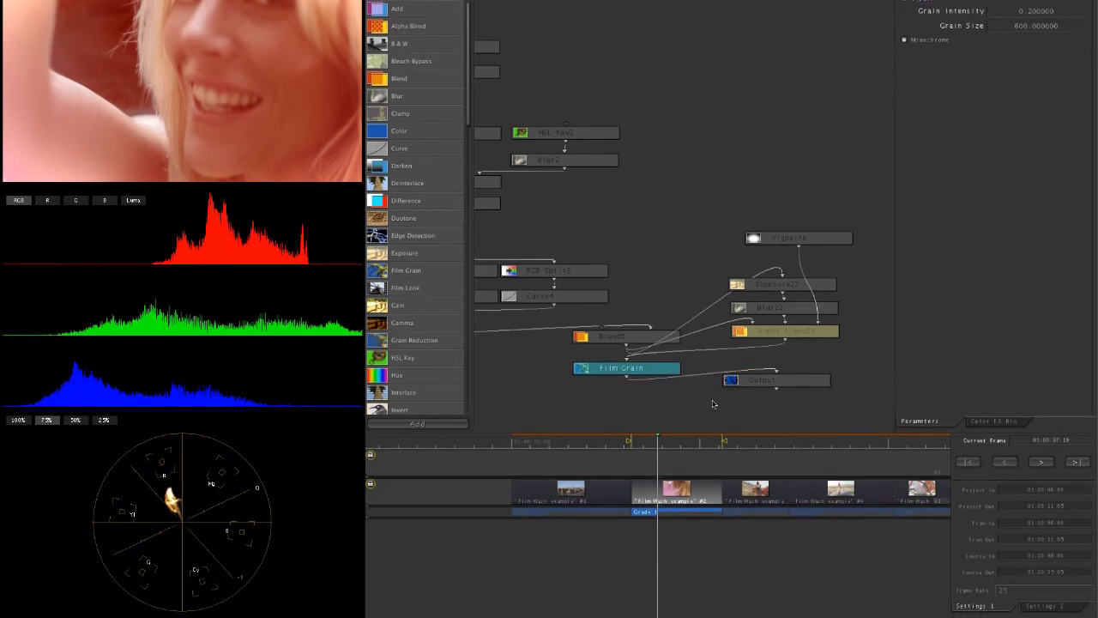
{"action": "left_click", "coordinate": [712, 441]}
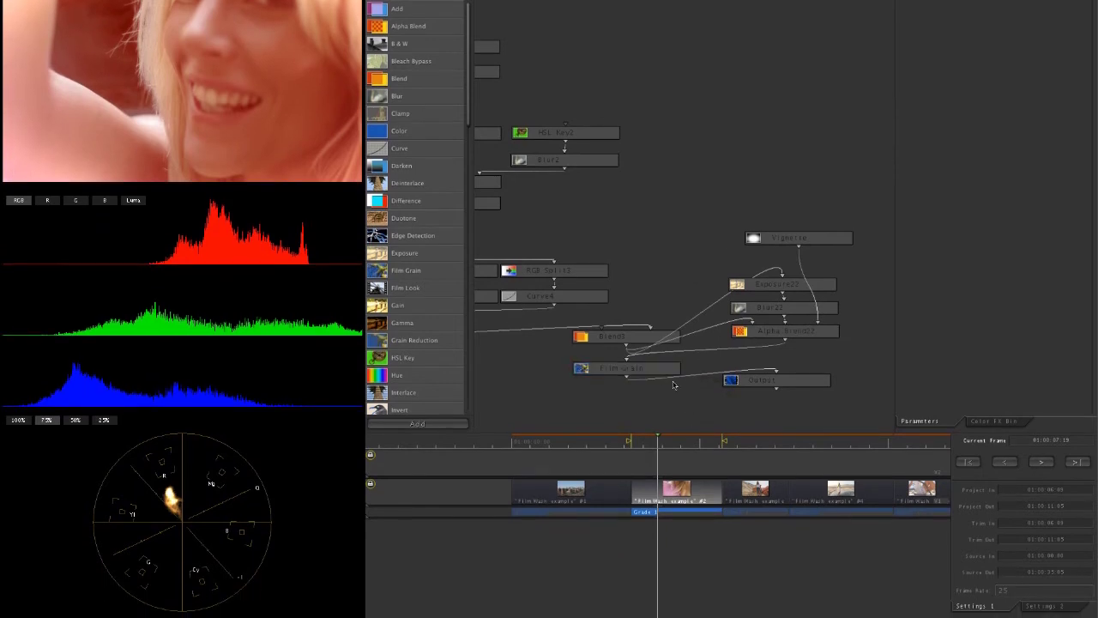
Step: Set the Film Grain node's Grain Intensity to 0.4 and save the project
{"action": "left_click", "coordinate": [668, 371]}
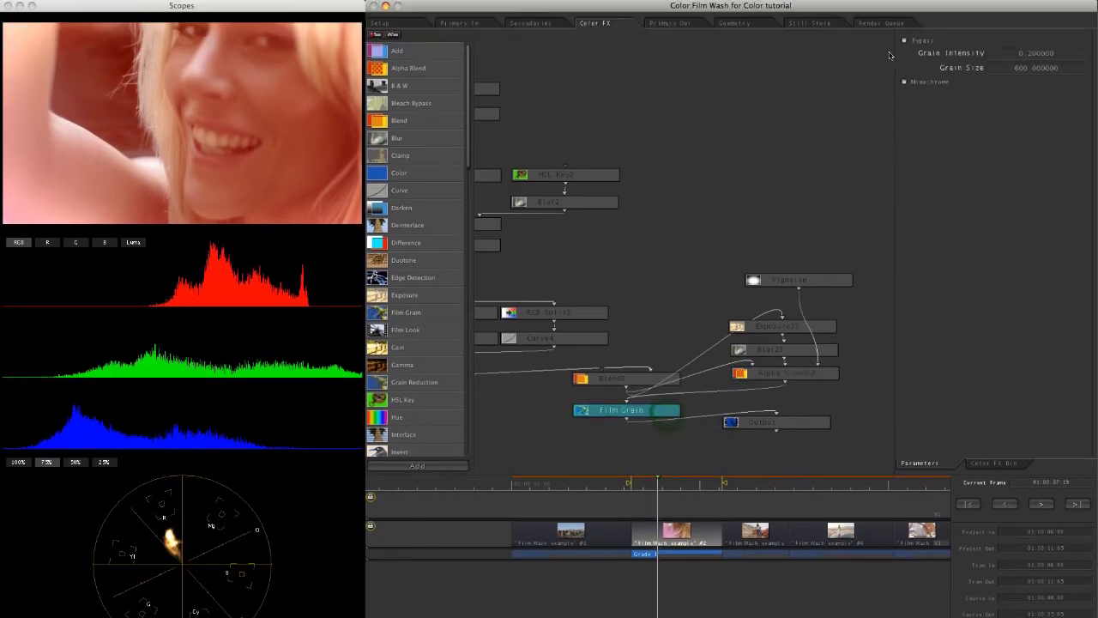
{"action": "left_click", "coordinate": [1028, 53]}
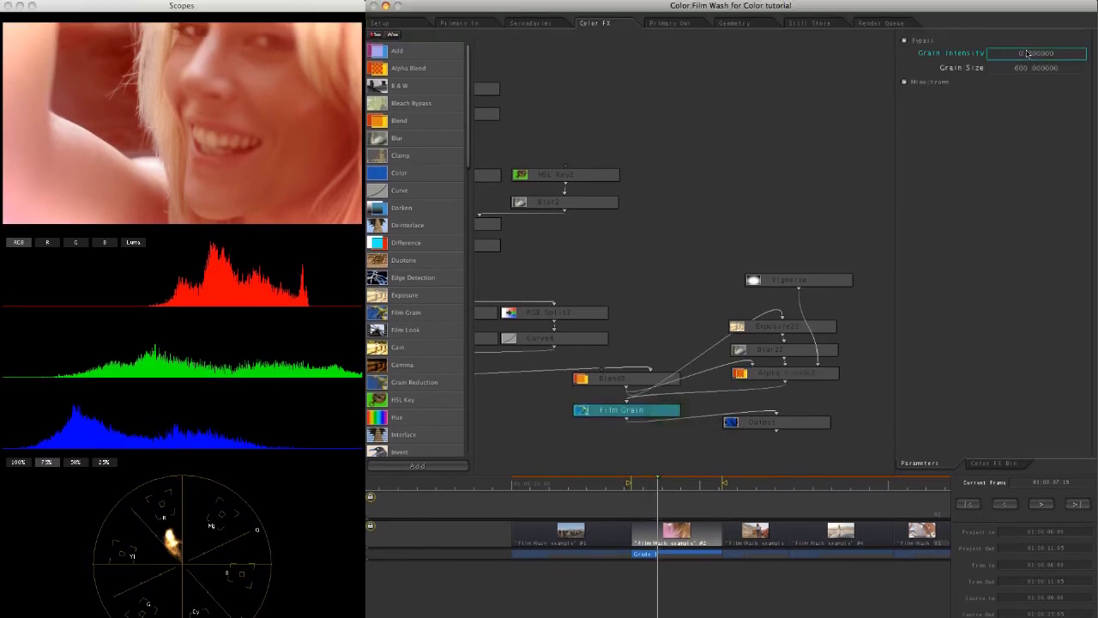
{"action": "left_click", "coordinate": [1030, 54]}
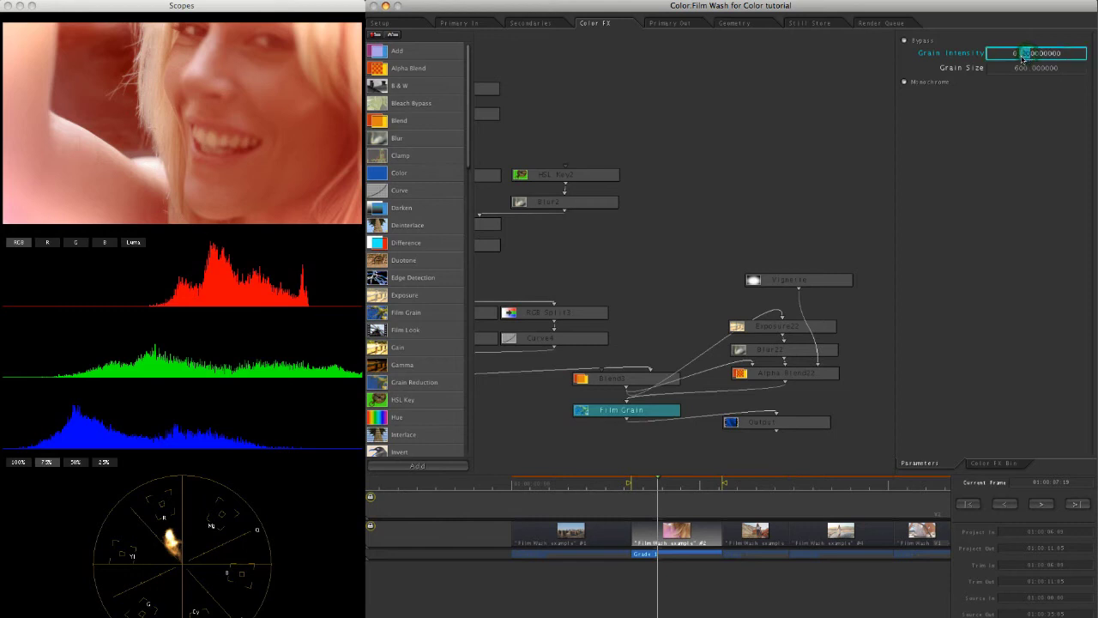
{"action": "key", "text": "BackSpace"}
{"action": "type", "text": "4"}
{"action": "key", "text": "Return"}
{"action": "key", "text": "super+s"}
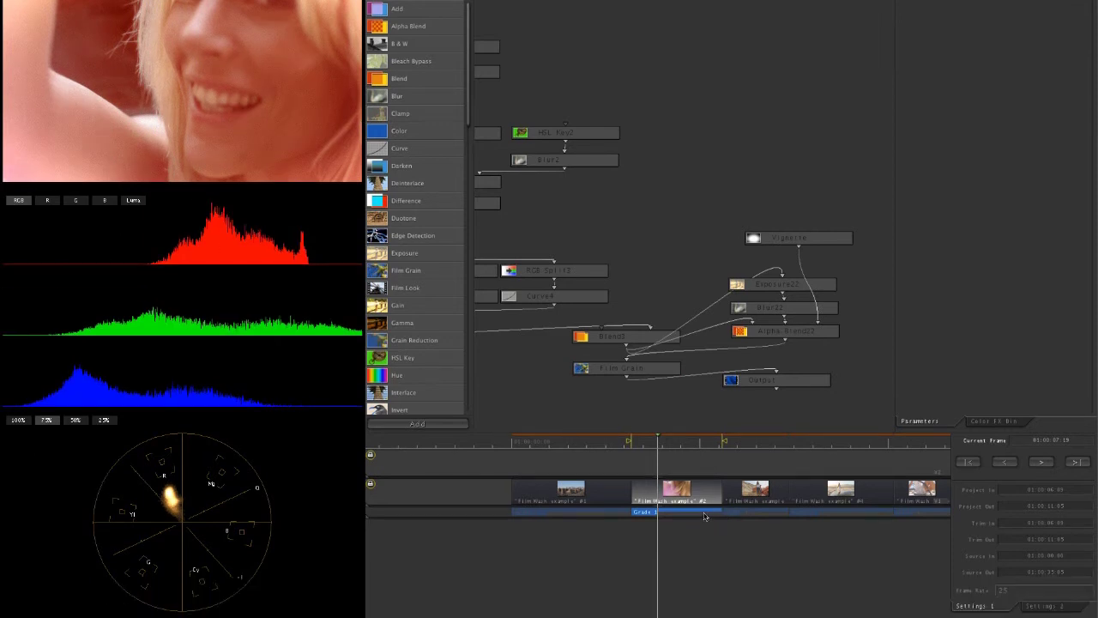
Step: Play further into the second clip and set the Vignette node's x Center to 0.25 while viewing Alpha Blend22
{"action": "key", "text": "space"}
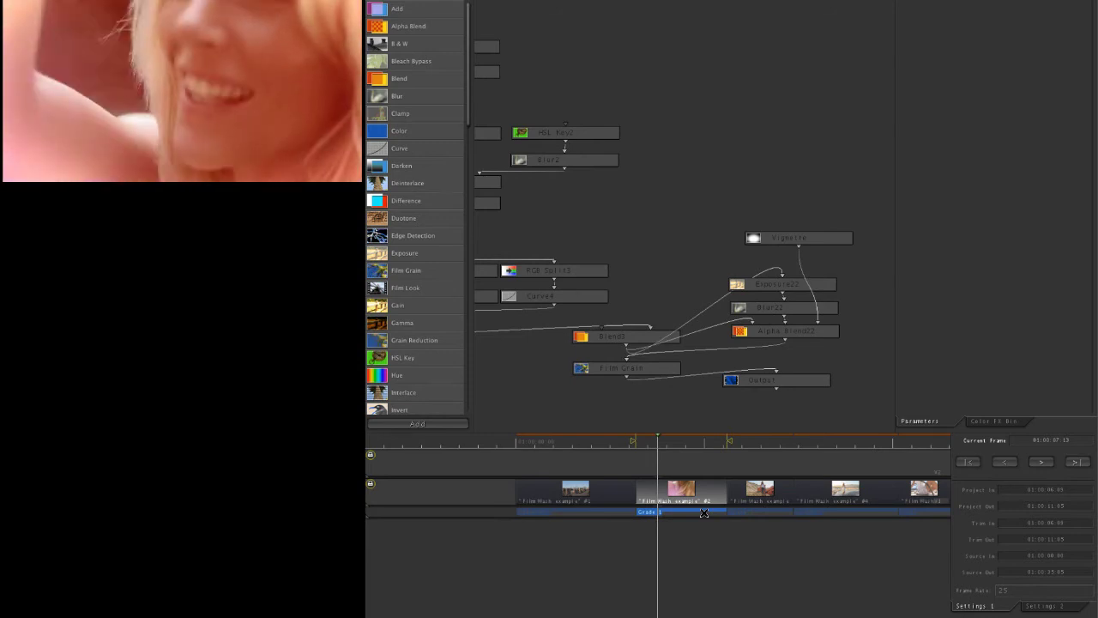
{"action": "key", "text": "space"}
{"action": "left_click", "coordinate": [798, 238]}
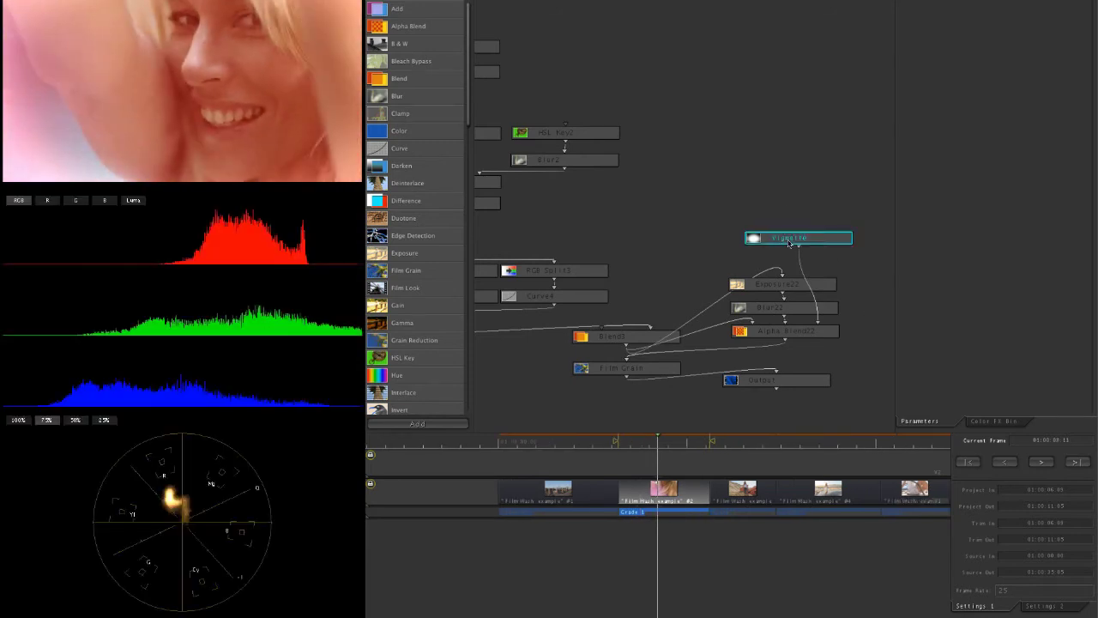
{"action": "left_click", "coordinate": [609, 253]}
{"action": "left_click", "coordinate": [790, 280]}
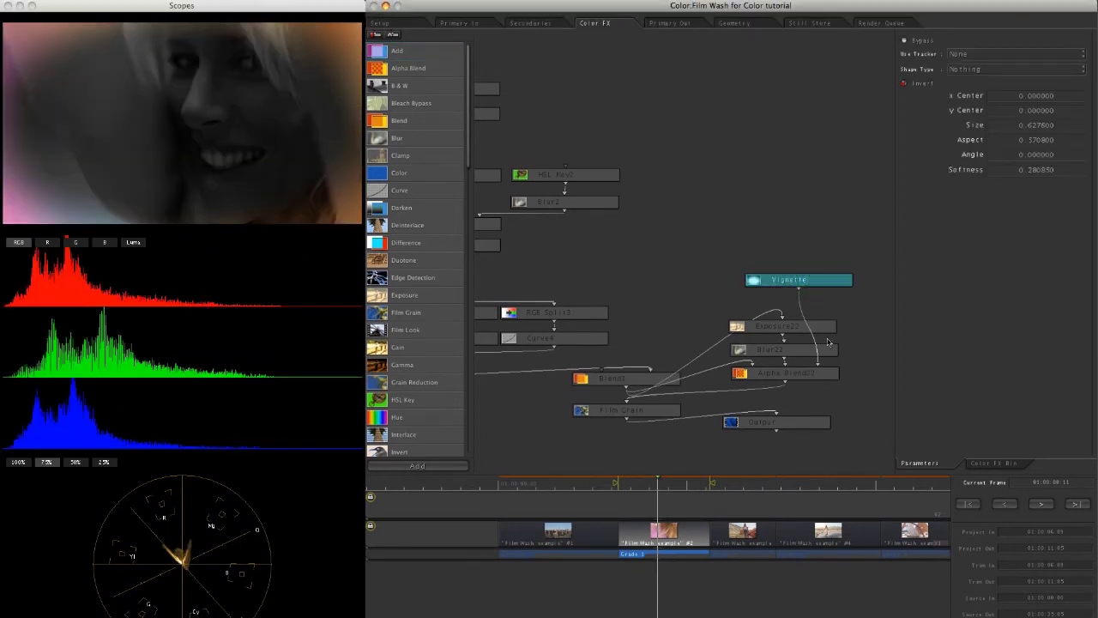
{"action": "left_click", "coordinate": [776, 375]}
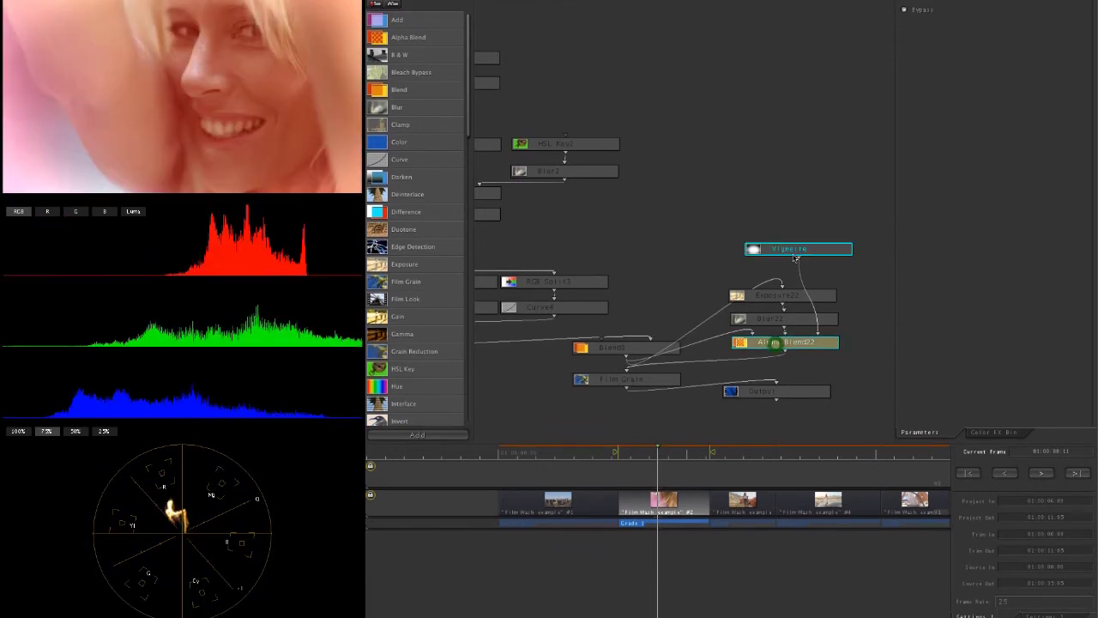
{"action": "left_click", "coordinate": [805, 284]}
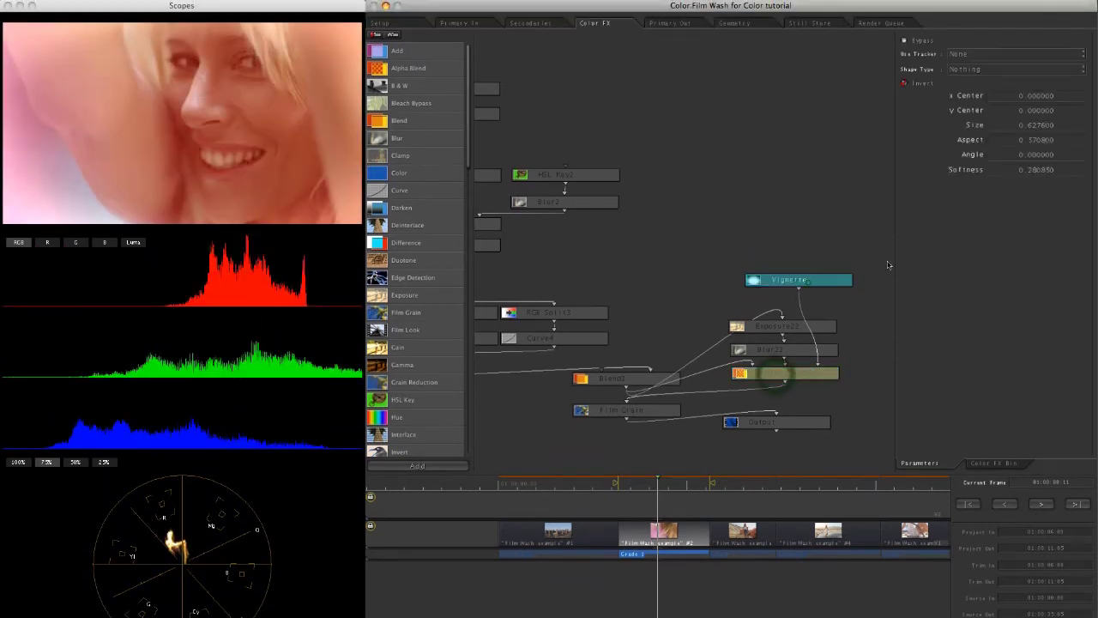
{"action": "left_click", "coordinate": [1002, 96]}
{"action": "double_click", "coordinate": [1014, 96]}
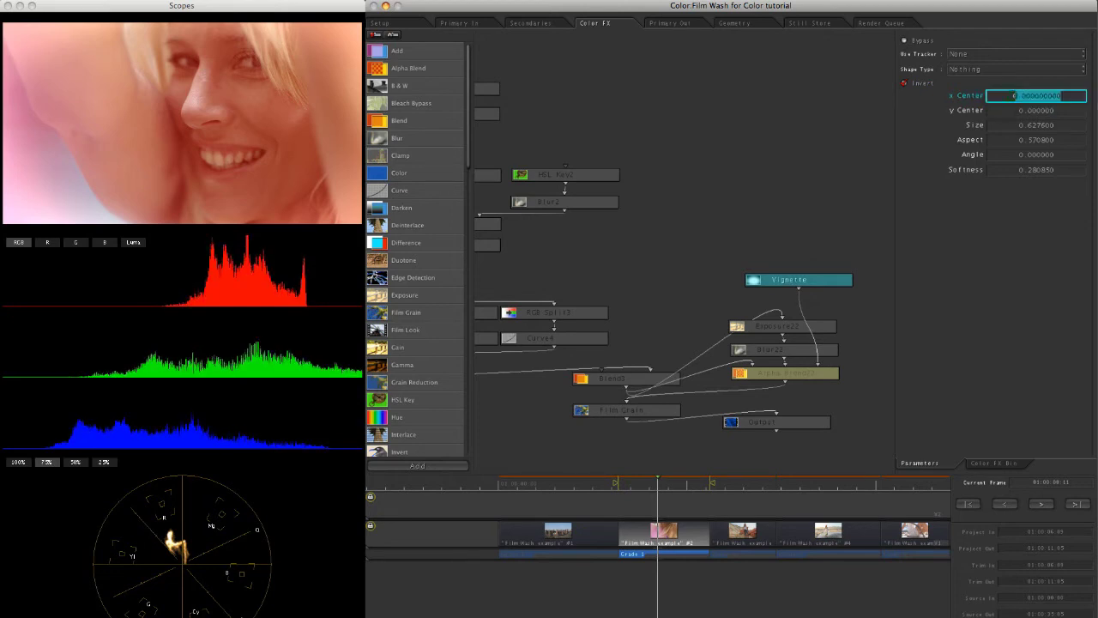
{"action": "type", "text": "0.25"}
{"action": "key", "text": "Return"}
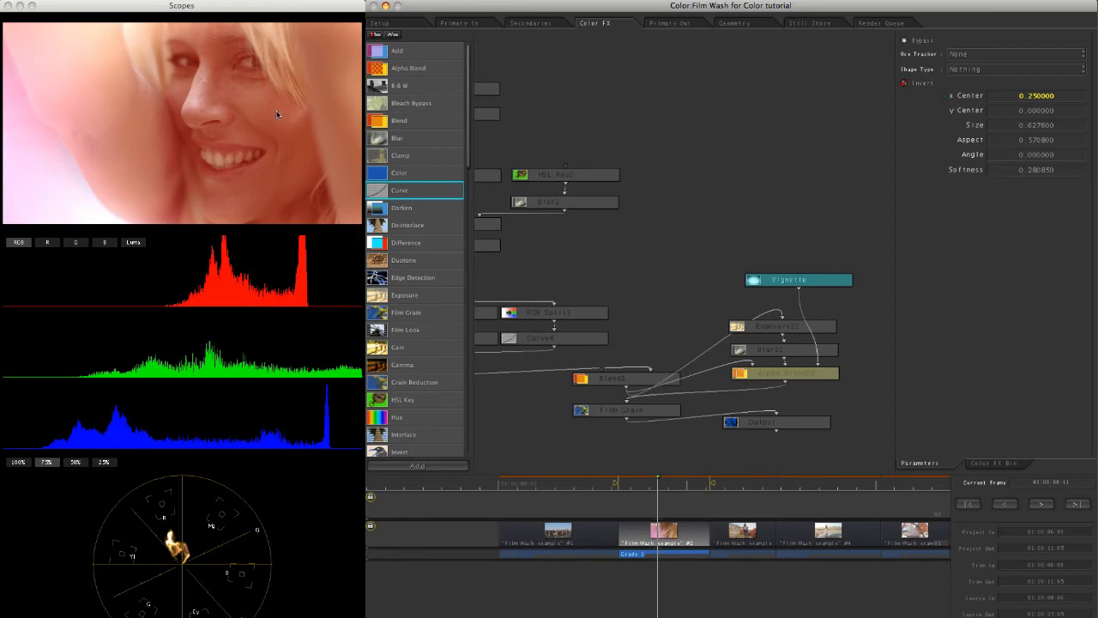
Step: Scrub through the second clip, inspect the Vignette node's mask and play the clip from the Output node
{"action": "left_click", "coordinate": [684, 486]}
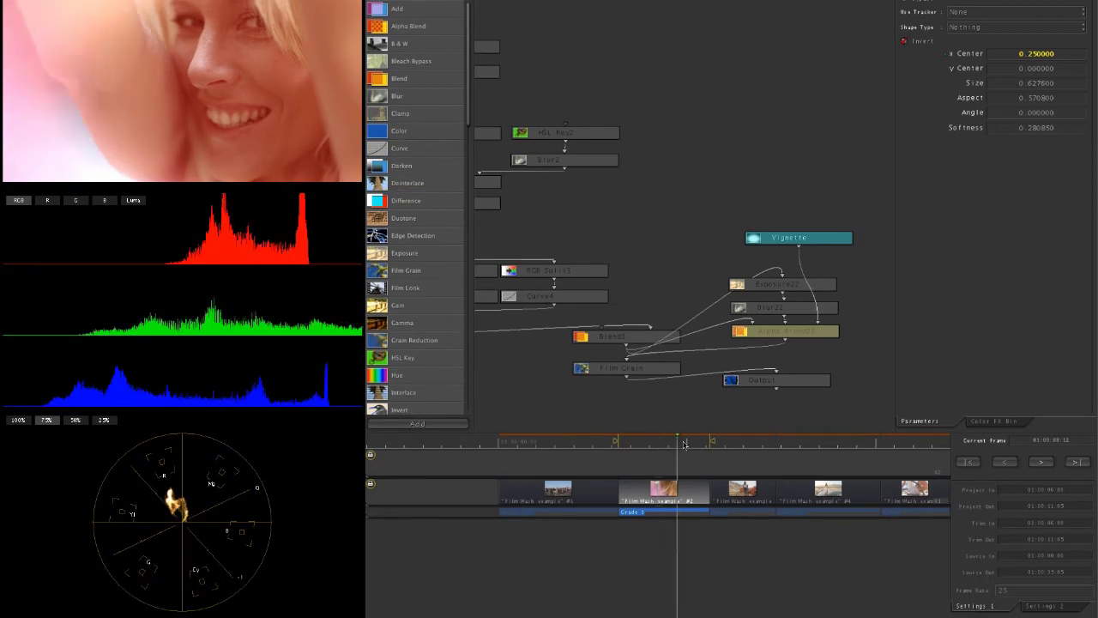
{"action": "left_click_drag", "start_coordinate": [683, 444], "coordinate": [630, 441]}
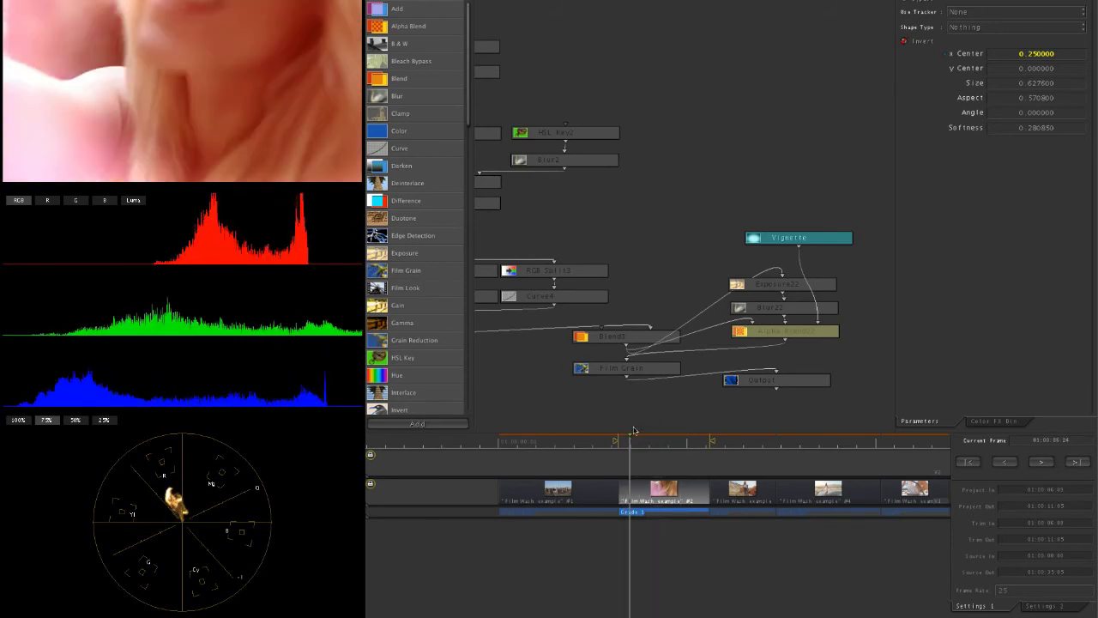
{"action": "left_click", "coordinate": [763, 254]}
{"action": "left_click", "coordinate": [800, 235]}
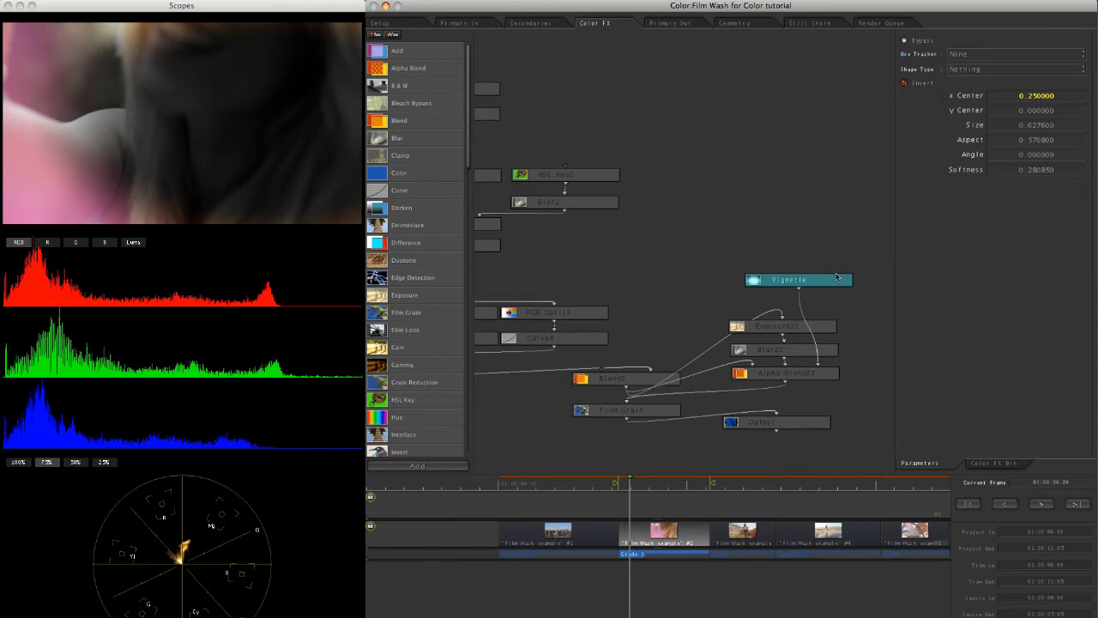
{"action": "left_click", "coordinate": [760, 422]}
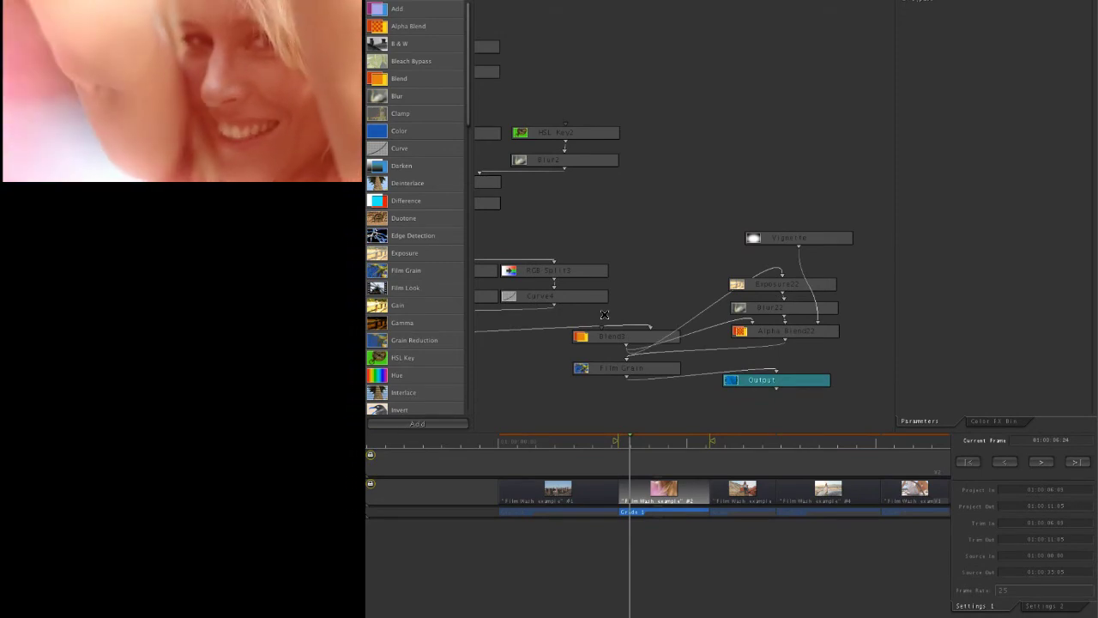
{"action": "key", "text": "space"}
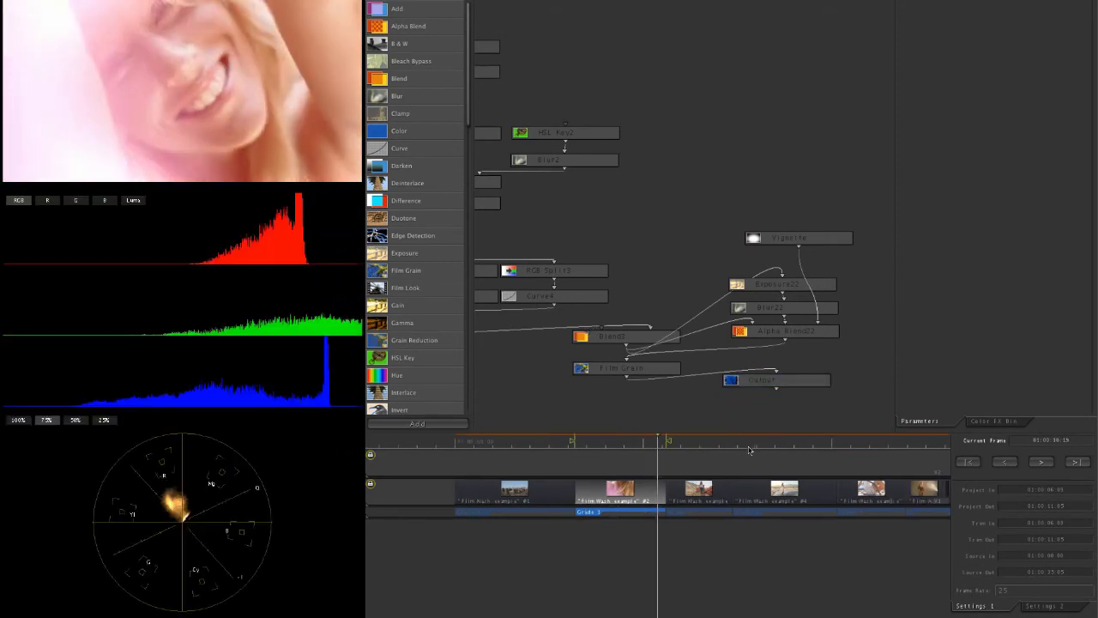
Step: Move the playhead into the third clip and open the 05-Greens folder of Film Wash presets in the Color FX Bin
{"action": "mouse_move", "coordinate": [684, 442]}
{"action": "left_mouse_down"}
{"action": "mouse_move", "coordinate": [694, 442]}
{"action": "mouse_move", "coordinate": [645, 442]}
{"action": "mouse_move", "coordinate": [687, 449]}
{"action": "left_mouse_up"}
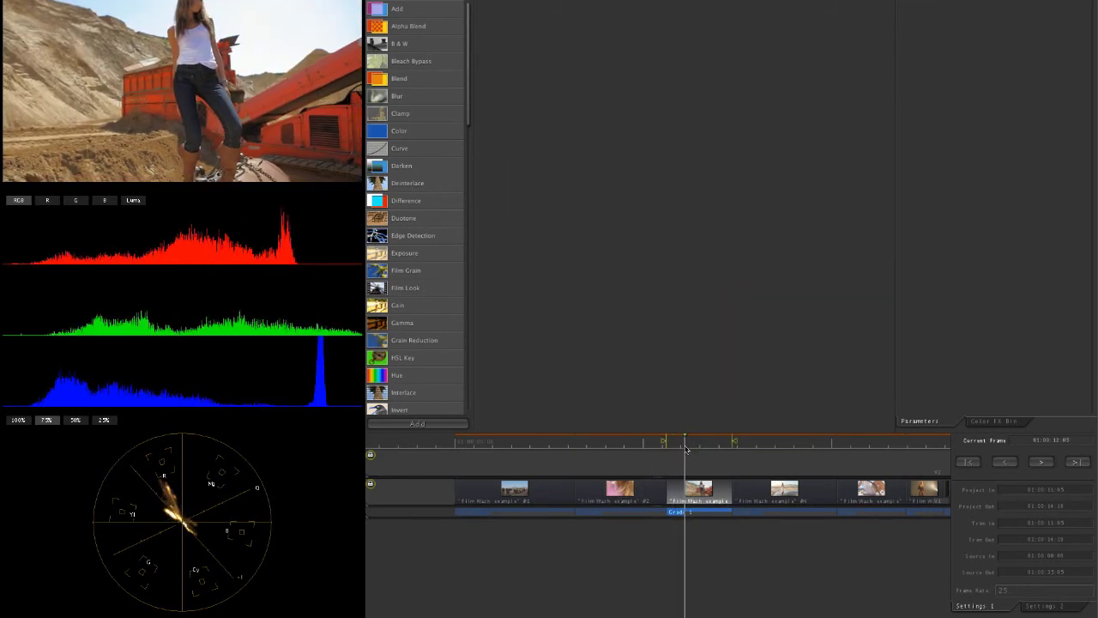
{"action": "left_click_drag", "start_coordinate": [686, 450], "coordinate": [675, 445]}
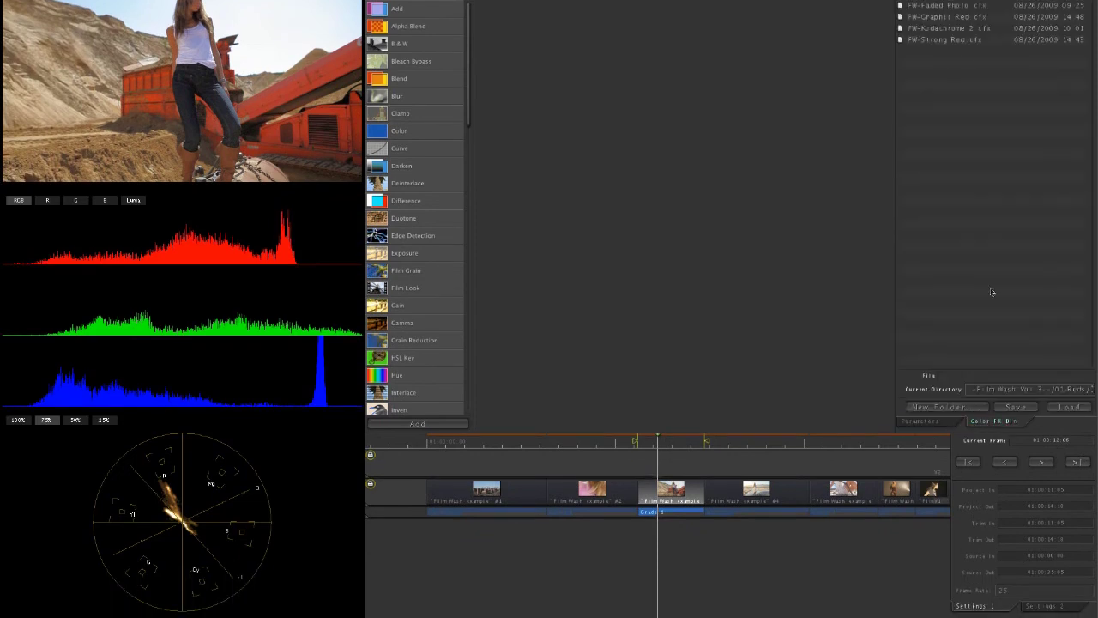
{"action": "left_click", "coordinate": [901, 35]}
{"action": "double_click", "coordinate": [927, 94]}
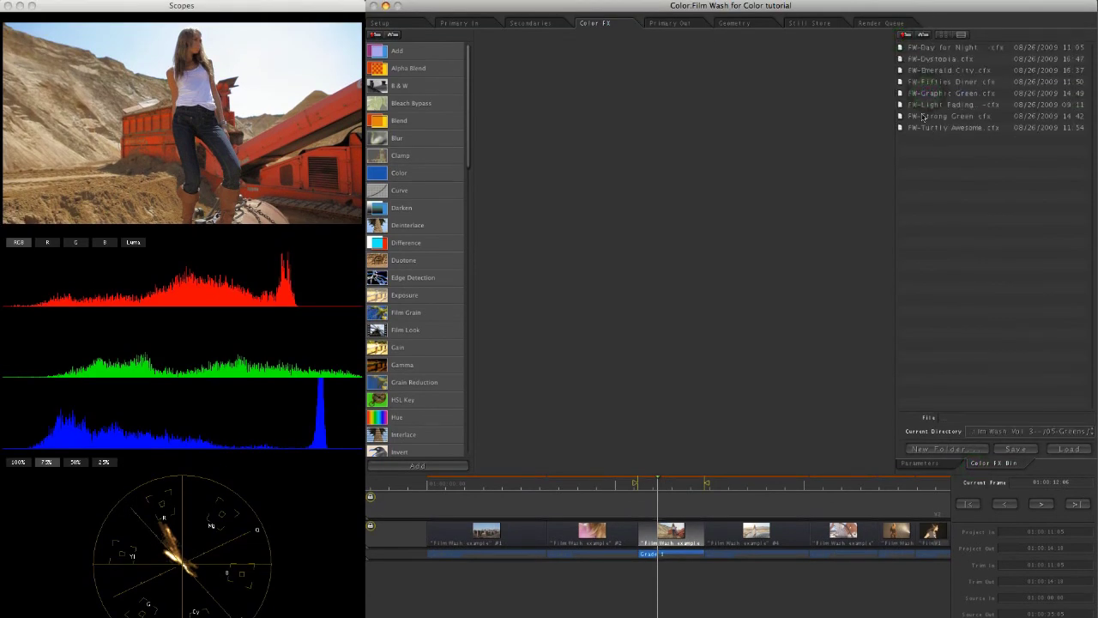
Step: Try the FW-Day for Night and FW-Dystopia presets on the third clip, comparing each with grading disabled
{"action": "double_click", "coordinate": [924, 48]}
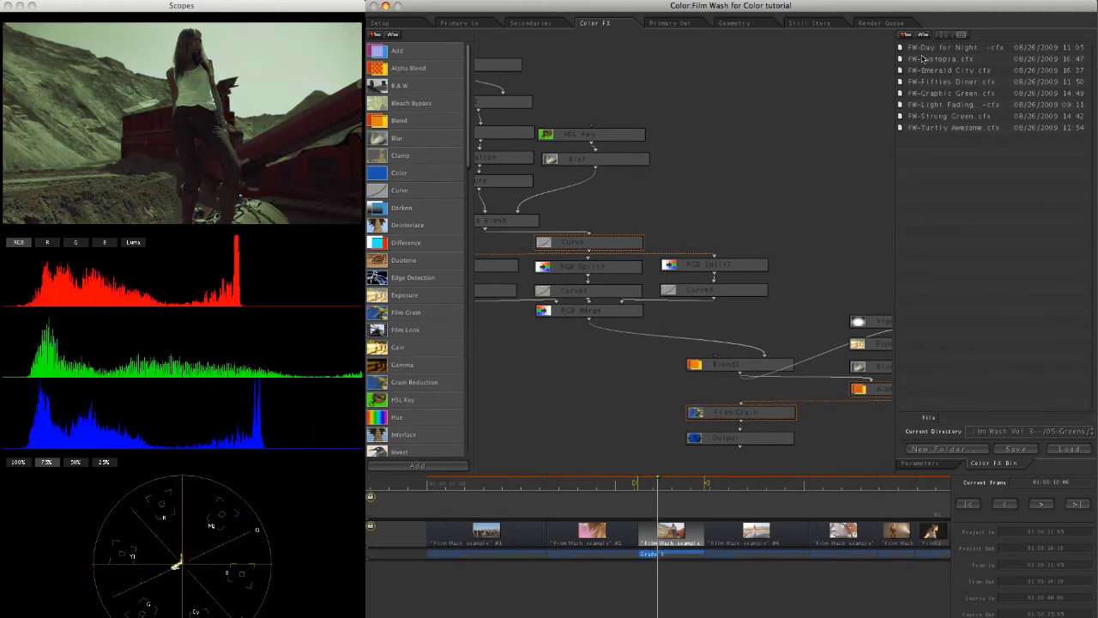
{"action": "key", "text": "ctrl+g"}
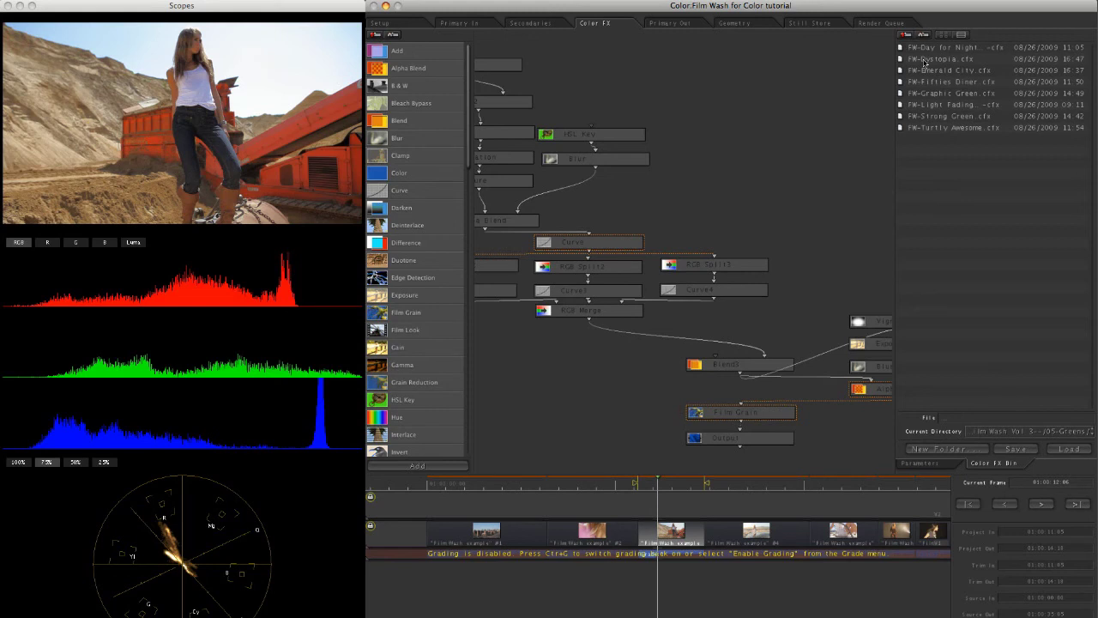
{"action": "double_click", "coordinate": [924, 60]}
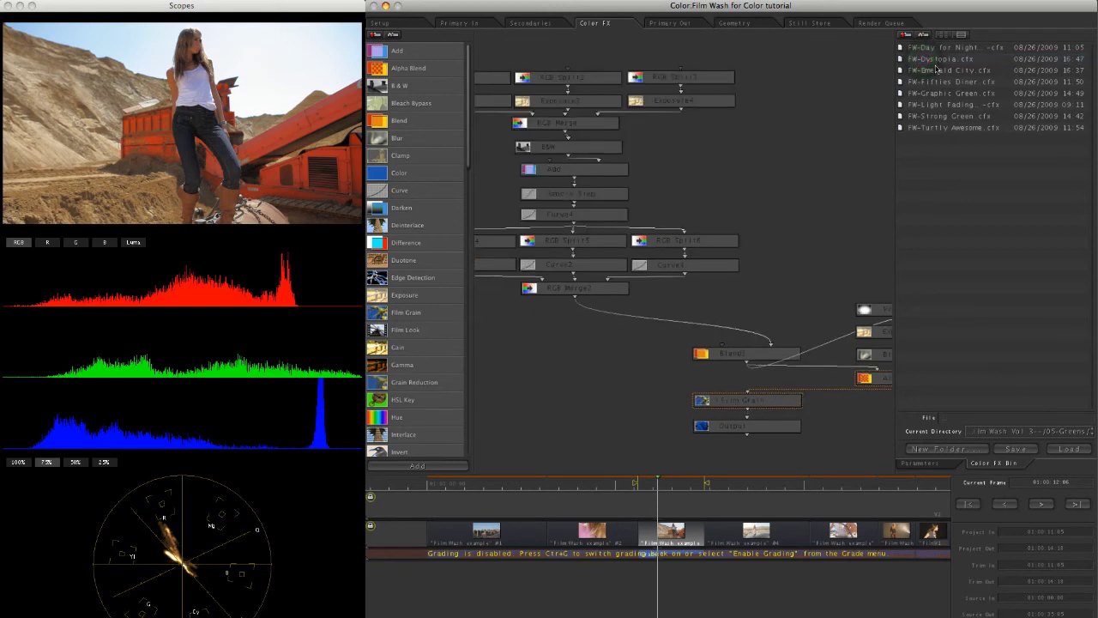
{"action": "key", "text": "ctrl+g"}
{"action": "key", "text": "ctrl+g"}
{"action": "key", "text": "ctrl+g"}
{"action": "key", "text": "ctrl+g"}
{"action": "key", "text": "ctrl+g"}
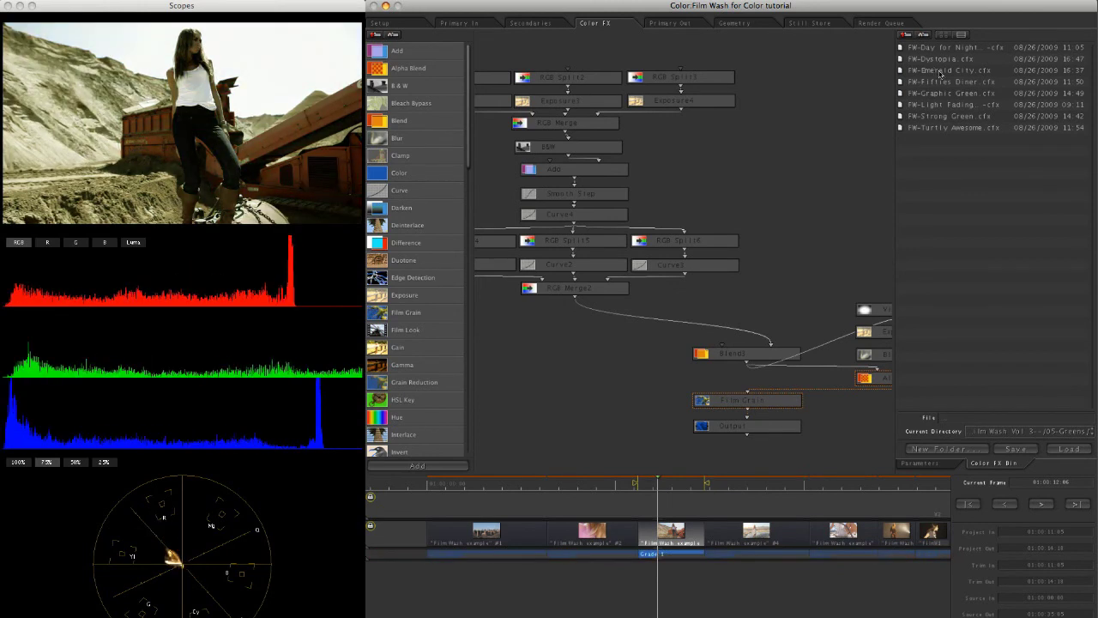
Step: Audition the FW-Emerald City, FW-Fifties Diner and FW-Graphic Green presets, and apply FW-Light Fading to the third clip
{"action": "double_click", "coordinate": [940, 71]}
{"action": "double_click", "coordinate": [940, 81]}
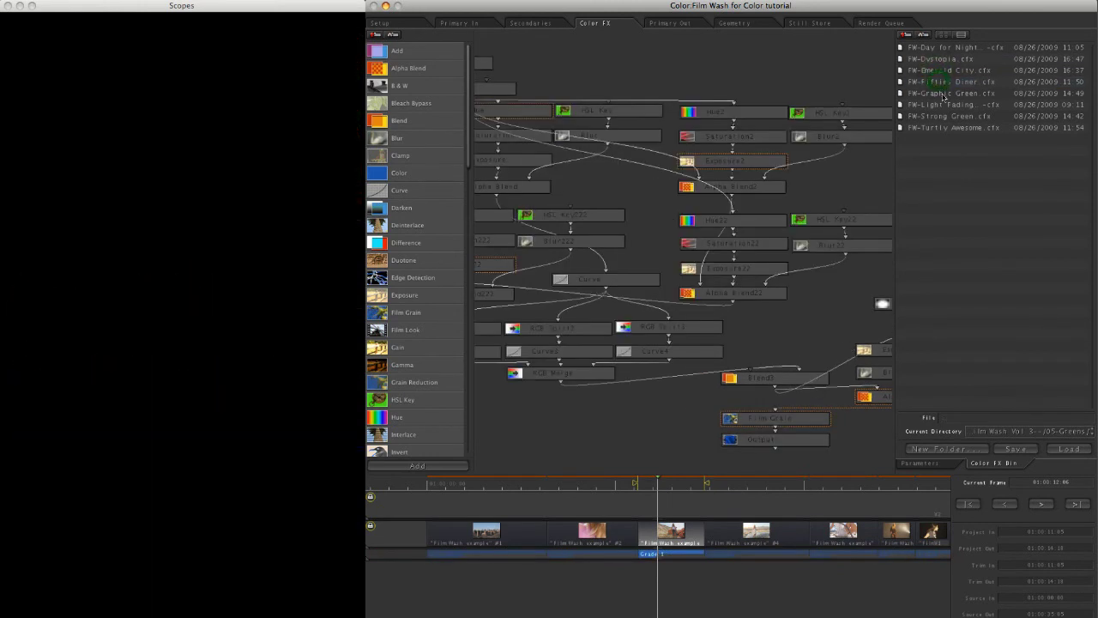
{"action": "left_click", "coordinate": [943, 94]}
{"action": "double_click", "coordinate": [940, 104]}
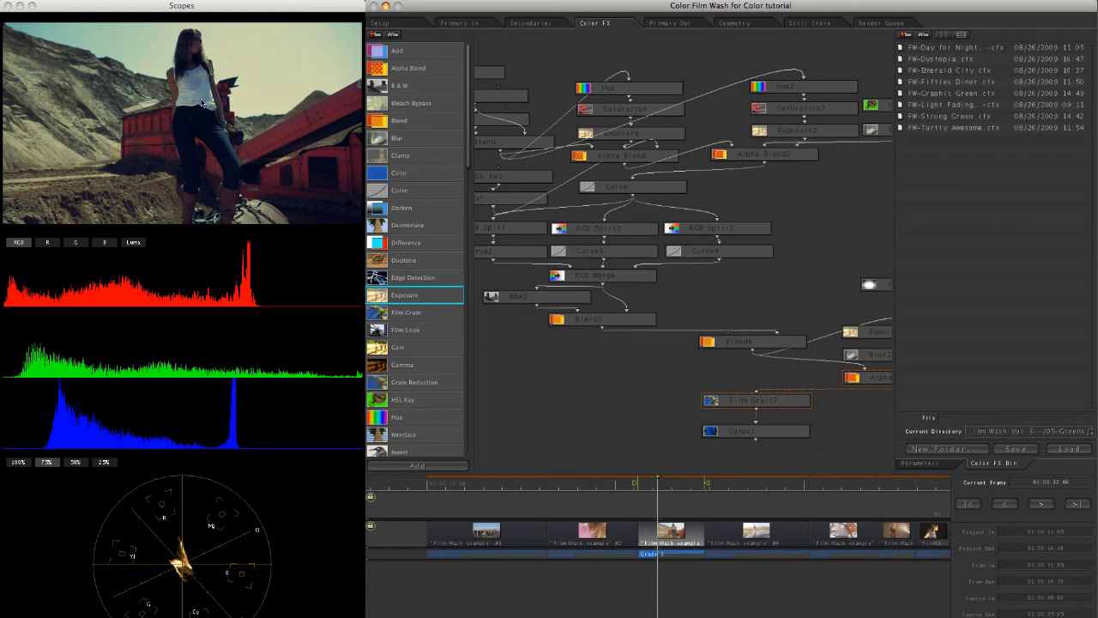
Step: Enable a vignette in secondary 4 with the playhead on the third clip's first frame
{"action": "left_click", "coordinate": [531, 23]}
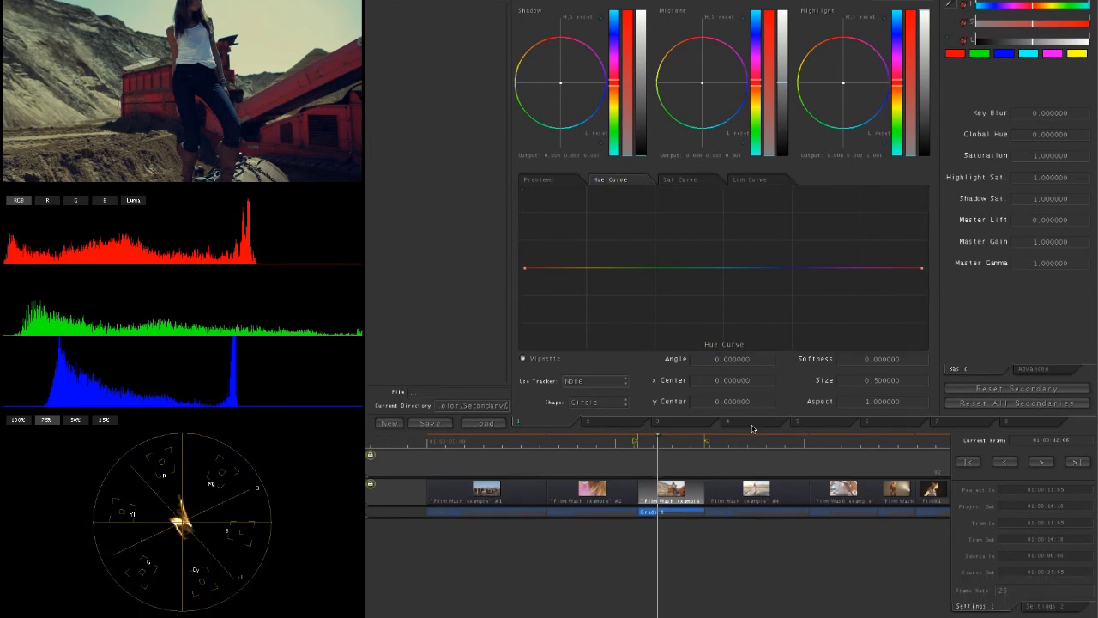
{"action": "left_click", "coordinate": [752, 424]}
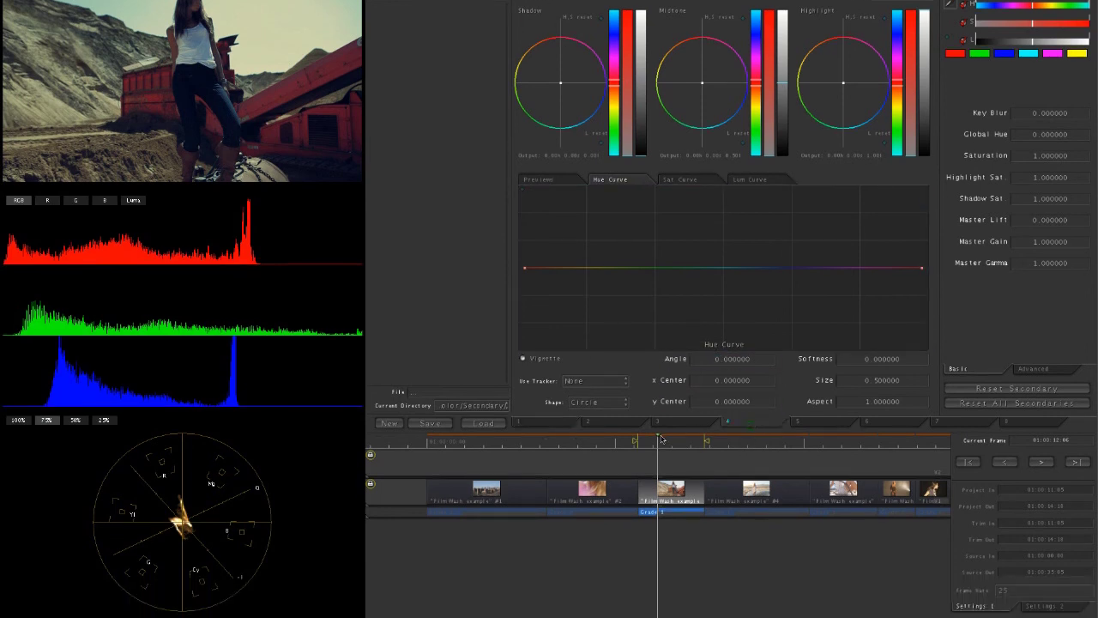
{"action": "left_click_drag", "start_coordinate": [650, 439], "coordinate": [642, 441]}
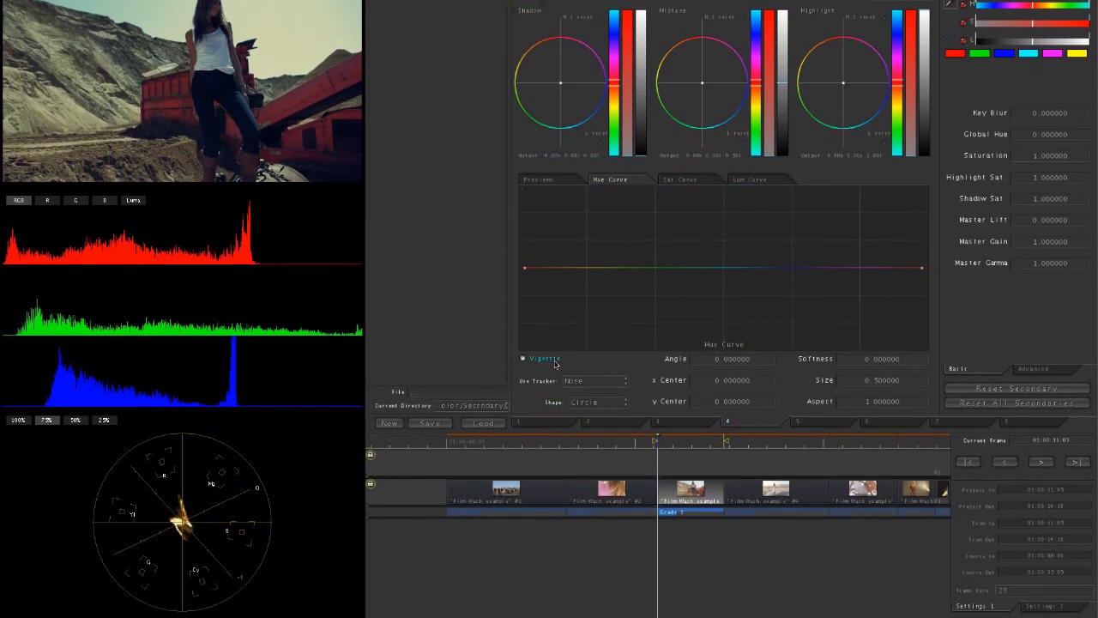
{"action": "left_click", "coordinate": [555, 362]}
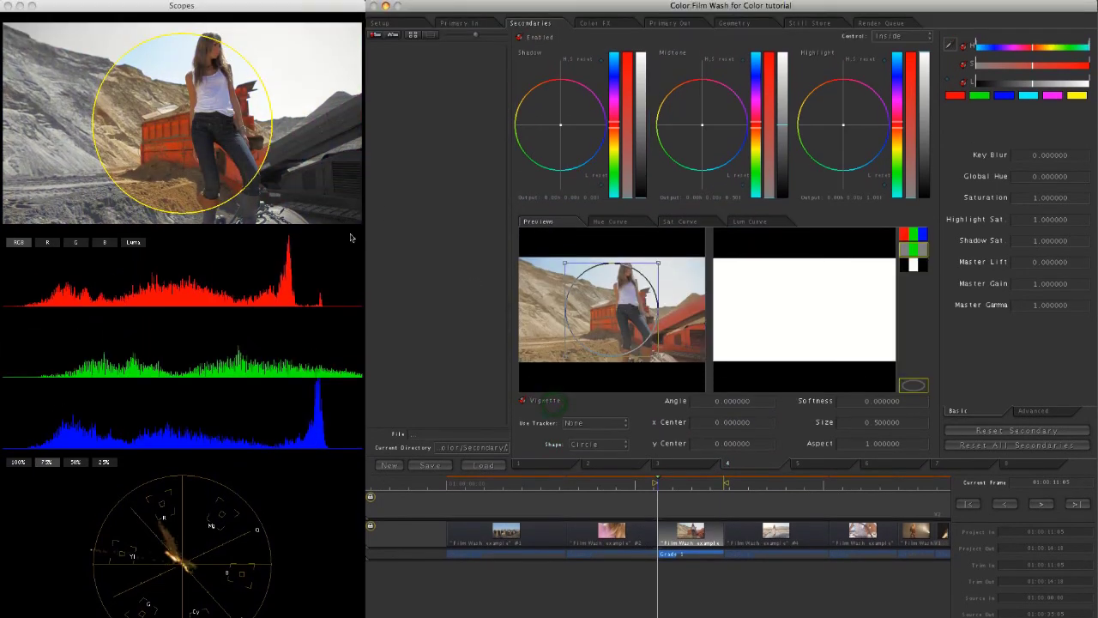
Step: Reshape the secondary 4 vignette into a tall ellipse, size about 0.2 and aspect about 3.05, and place it over the woman
{"action": "left_click_drag", "start_coordinate": [614, 310], "coordinate": [634, 310]}
{"action": "left_click_drag", "start_coordinate": [582, 355], "coordinate": [623, 380]}
{"action": "left_click_drag", "start_coordinate": [622, 339], "coordinate": [640, 337]}
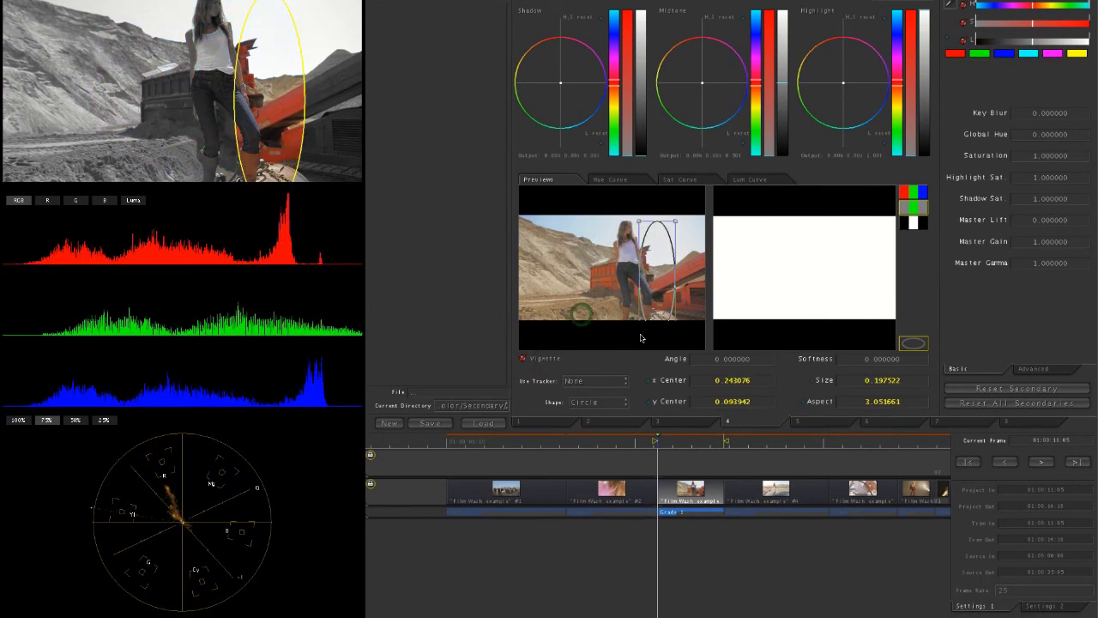
{"action": "left_click_drag", "start_coordinate": [641, 267], "coordinate": [620, 268]}
{"action": "left_click_drag", "start_coordinate": [619, 310], "coordinate": [620, 313]}
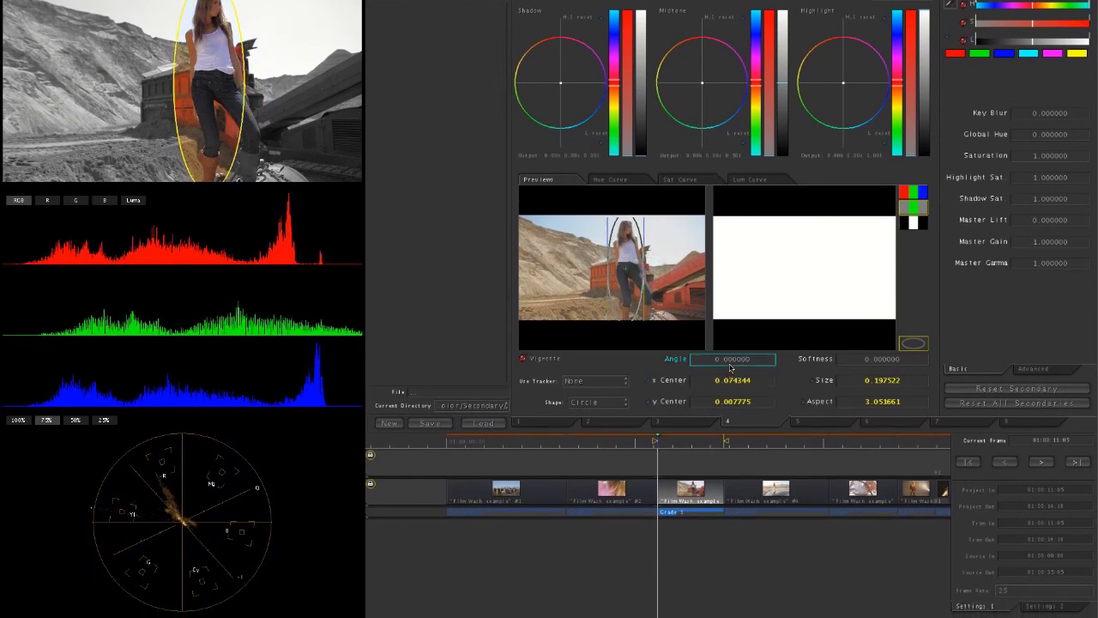
Step: Set the vignette's angle to 2.0735, softness to 0.551 and size to 0.154022, recentre it on the woman and add a key frame
{"action": "scroll", "coordinate": [737, 363], "scroll_direction": "up", "scroll_amount": 10}
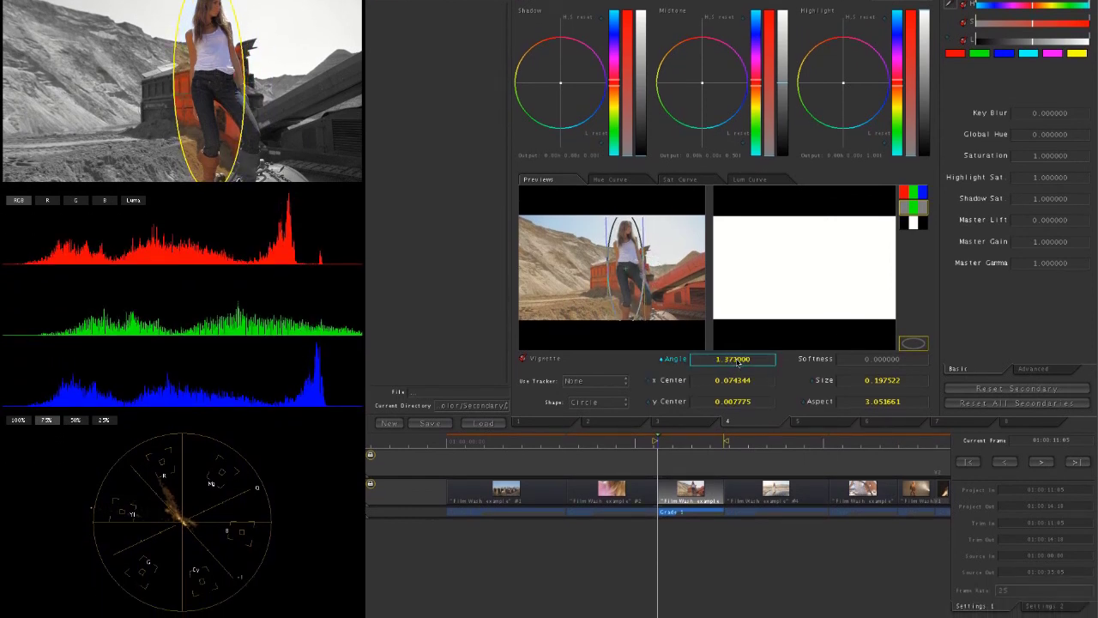
{"action": "left_click_drag", "start_coordinate": [852, 360], "coordinate": [852, 387]}
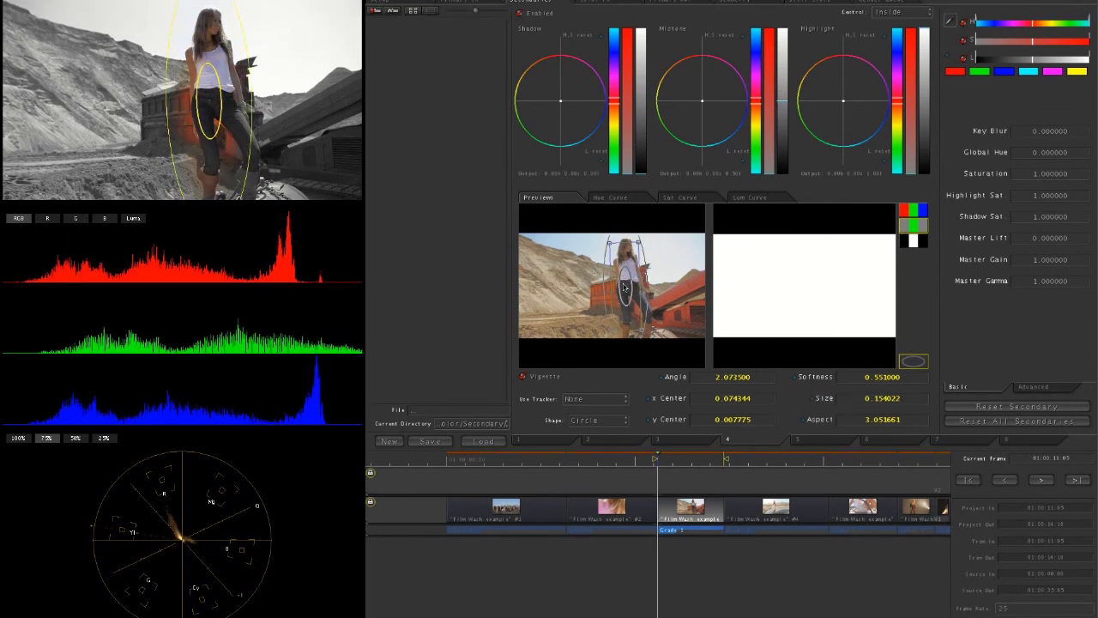
{"action": "left_click_drag", "start_coordinate": [627, 270], "coordinate": [630, 267]}
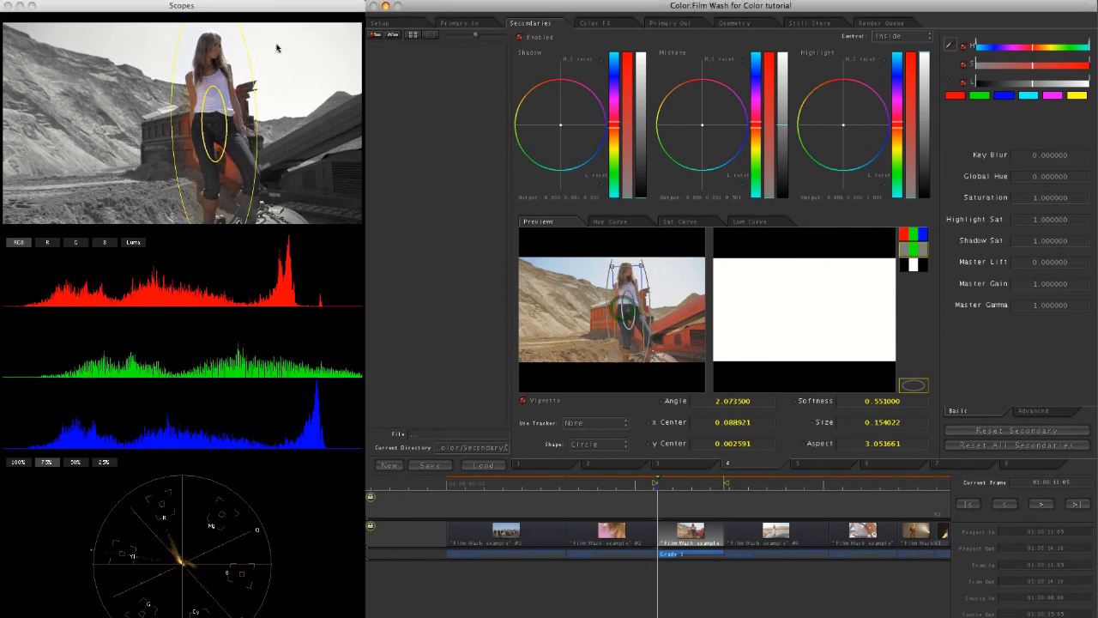
{"action": "left_click", "coordinate": [201, 2]}
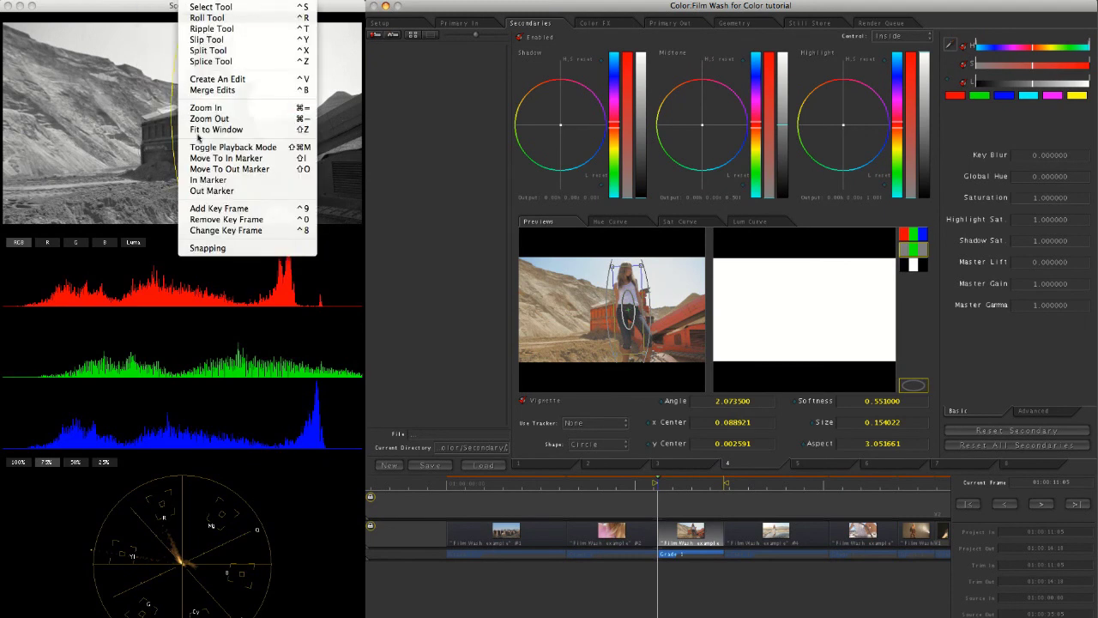
{"action": "left_click", "coordinate": [210, 209]}
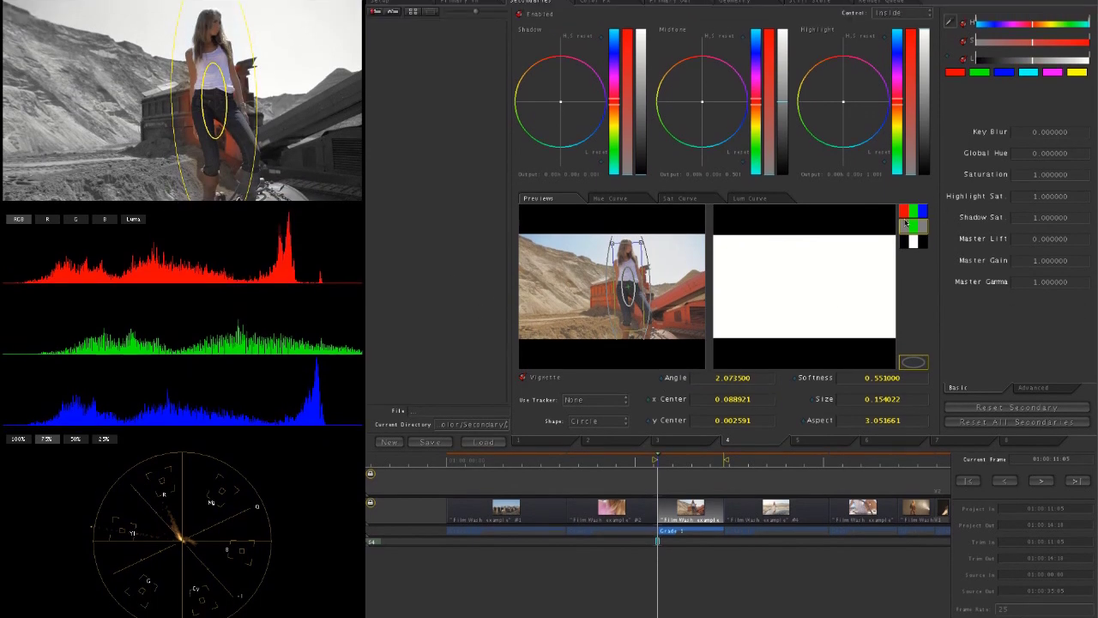
Step: Display the final graded image and set Master Gamma to 1.41615 and Saturation to 1.0986 inside the secondary 4 vignette
{"action": "left_click", "coordinate": [908, 231]}
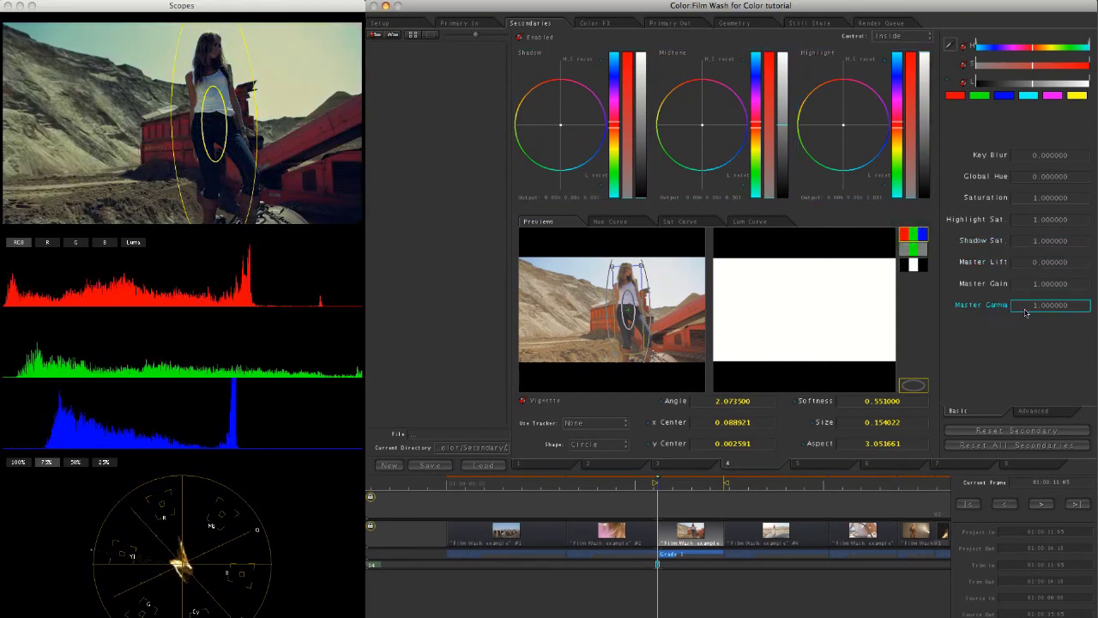
{"action": "scroll", "coordinate": [1026, 310], "scroll_direction": "up", "scroll_amount": 10}
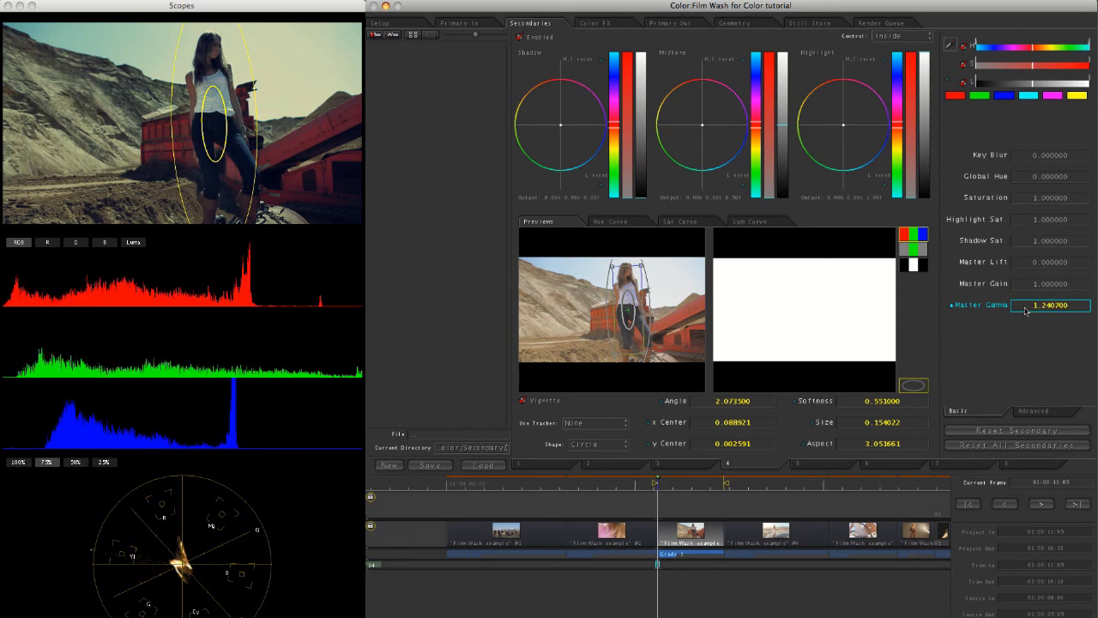
{"action": "scroll", "coordinate": [1025, 311], "scroll_direction": "down", "scroll_amount": 1}
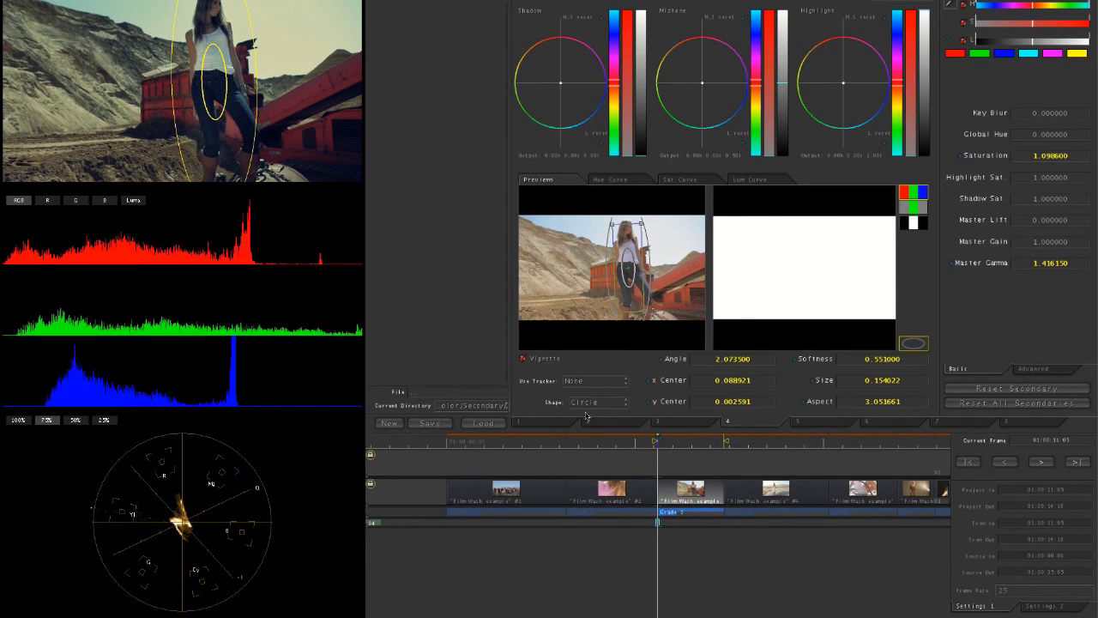
Step: Enable a circular vignette about 0.16 in size around the woman's head in secondary 5, with softness 0.3132, and show the desaturated preview
{"action": "left_click", "coordinate": [795, 420]}
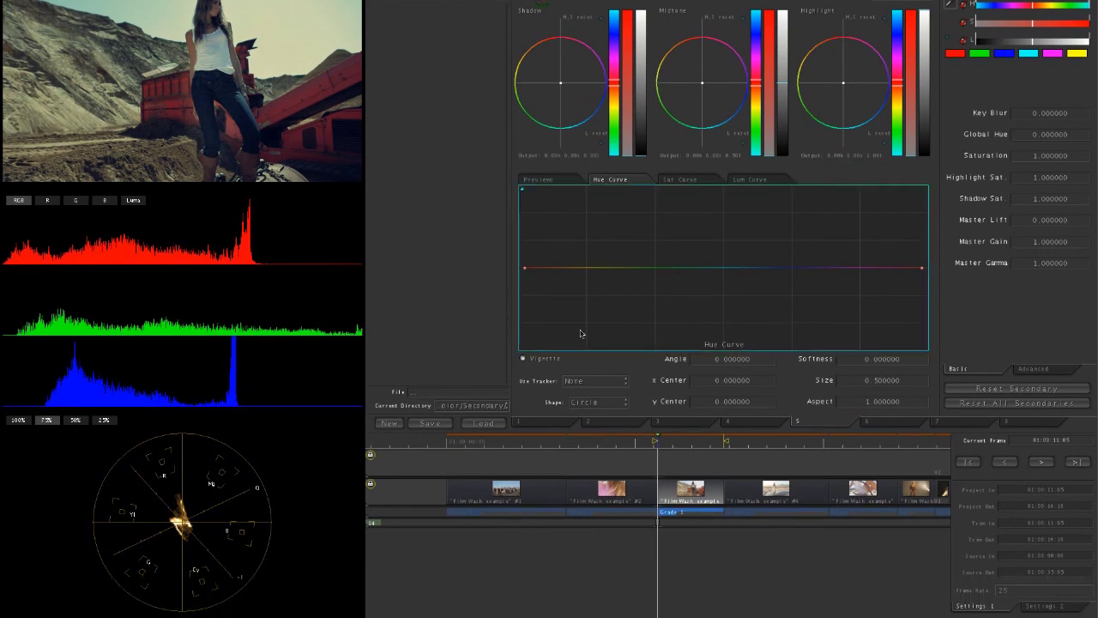
{"action": "left_click", "coordinate": [549, 362]}
{"action": "left_click_drag", "start_coordinate": [564, 317], "coordinate": [628, 257]}
{"action": "mouse_move", "coordinate": [628, 299]}
{"action": "left_mouse_down"}
{"action": "mouse_move", "coordinate": [642, 291]}
{"action": "mouse_move", "coordinate": [602, 275]}
{"action": "mouse_move", "coordinate": [633, 271]}
{"action": "mouse_move", "coordinate": [626, 277]}
{"action": "left_mouse_up"}
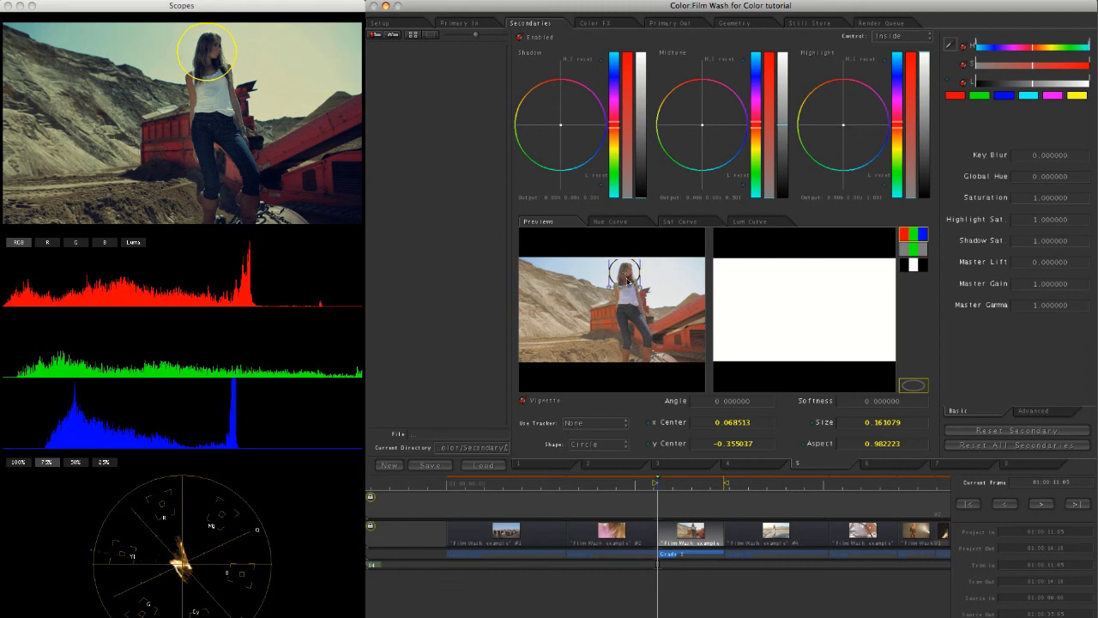
{"action": "left_click", "coordinate": [911, 250]}
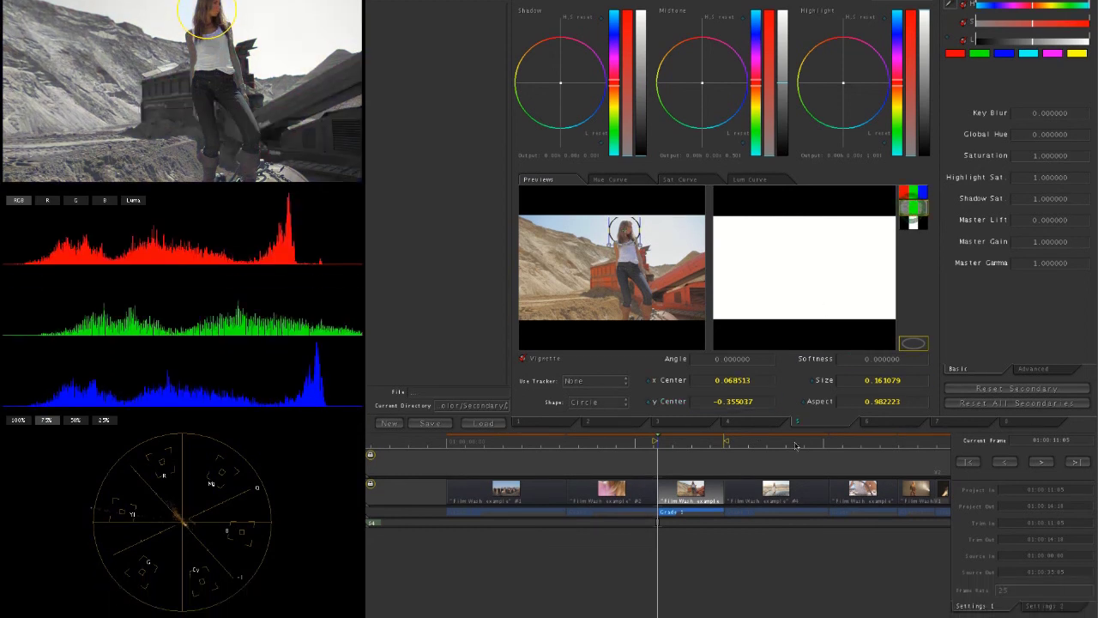
{"action": "left_click_drag", "start_coordinate": [836, 366], "coordinate": [841, 367]}
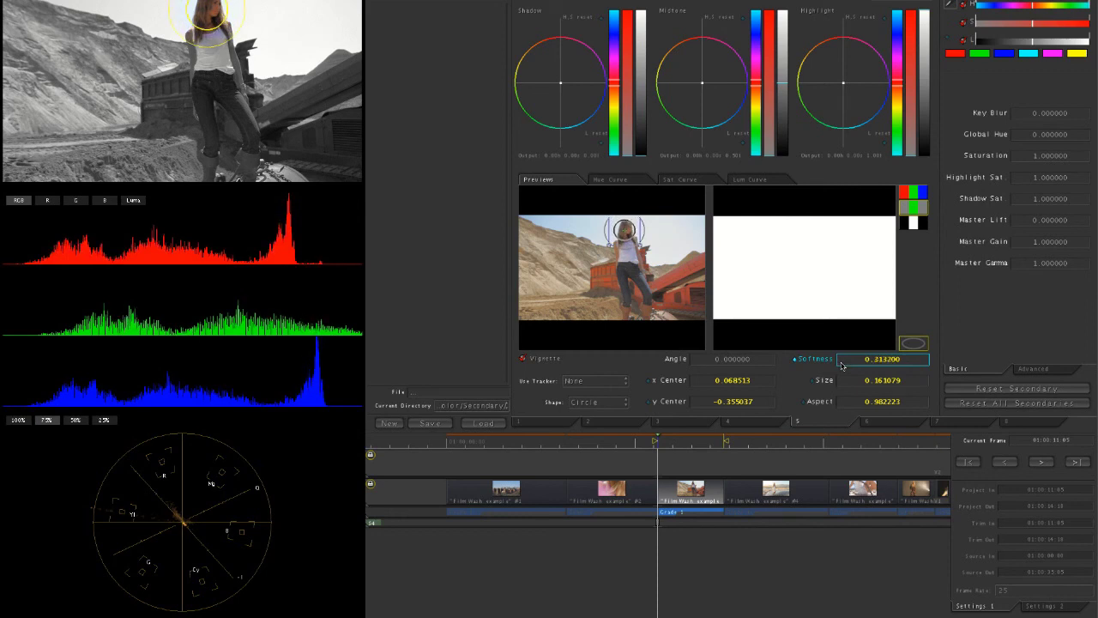